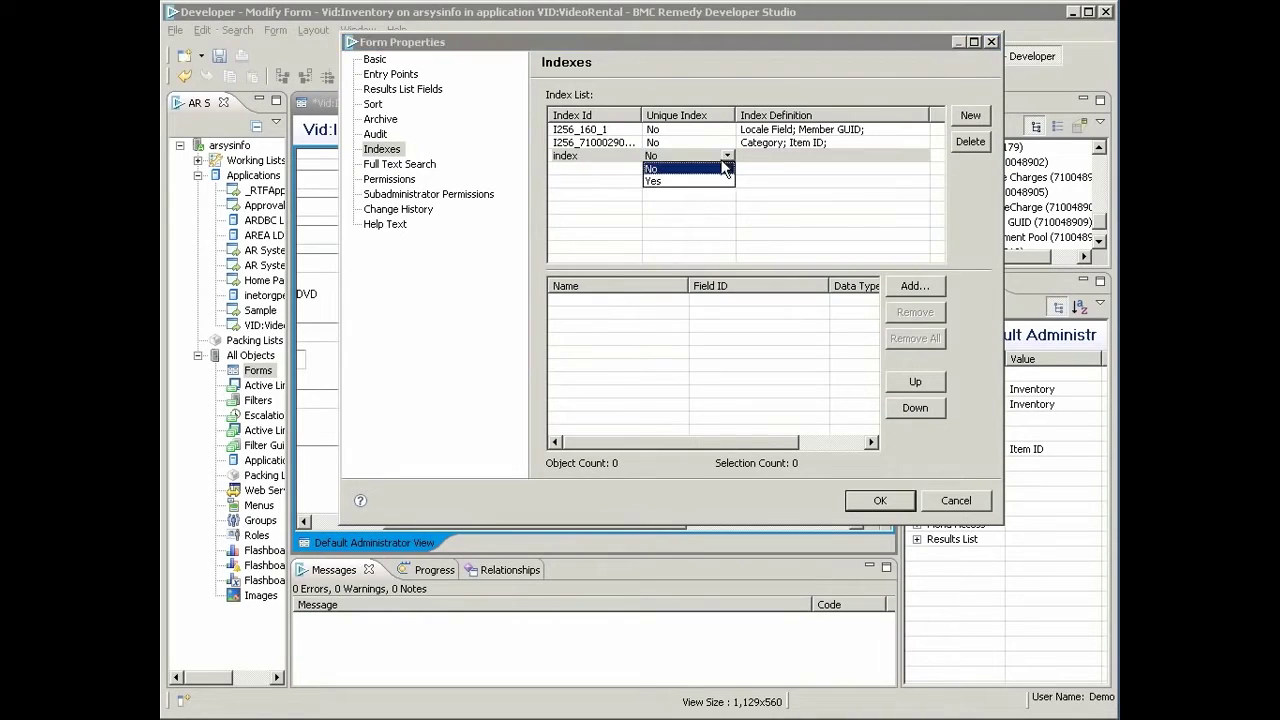
Make the new index on the Vid:Inventory form unique and define it on Locale Field.
click(726, 182)
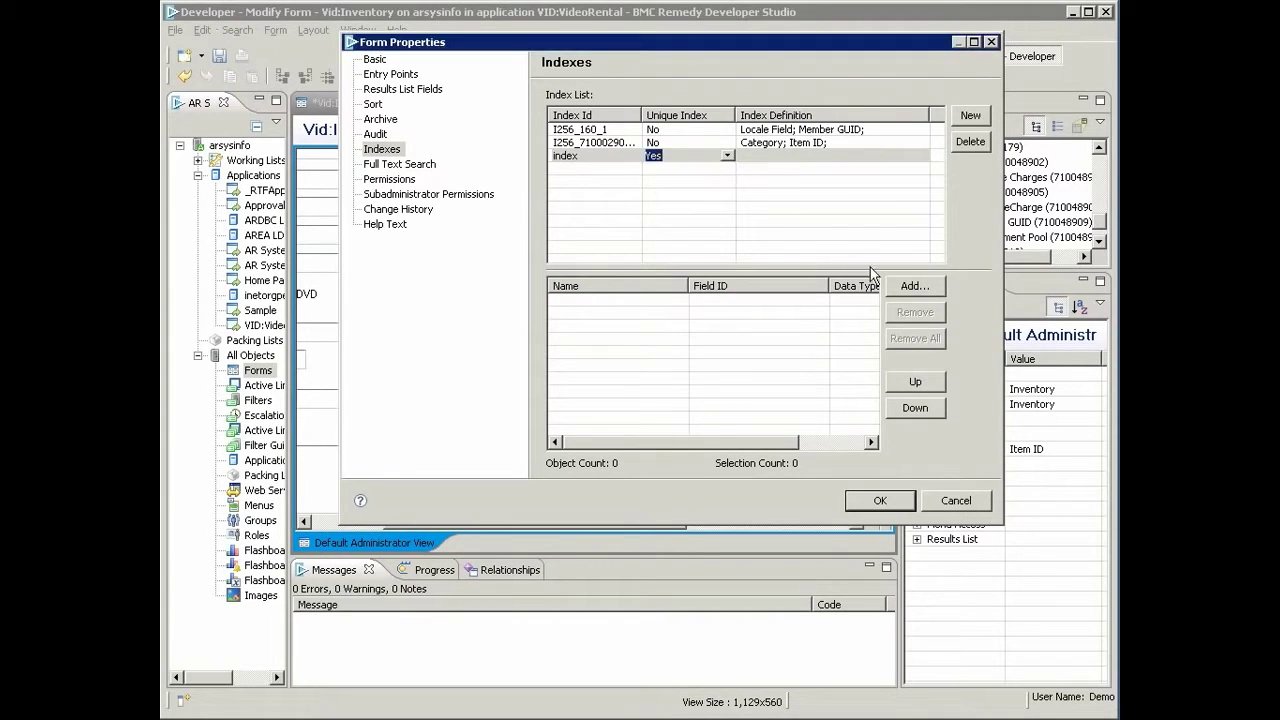
click(898, 286)
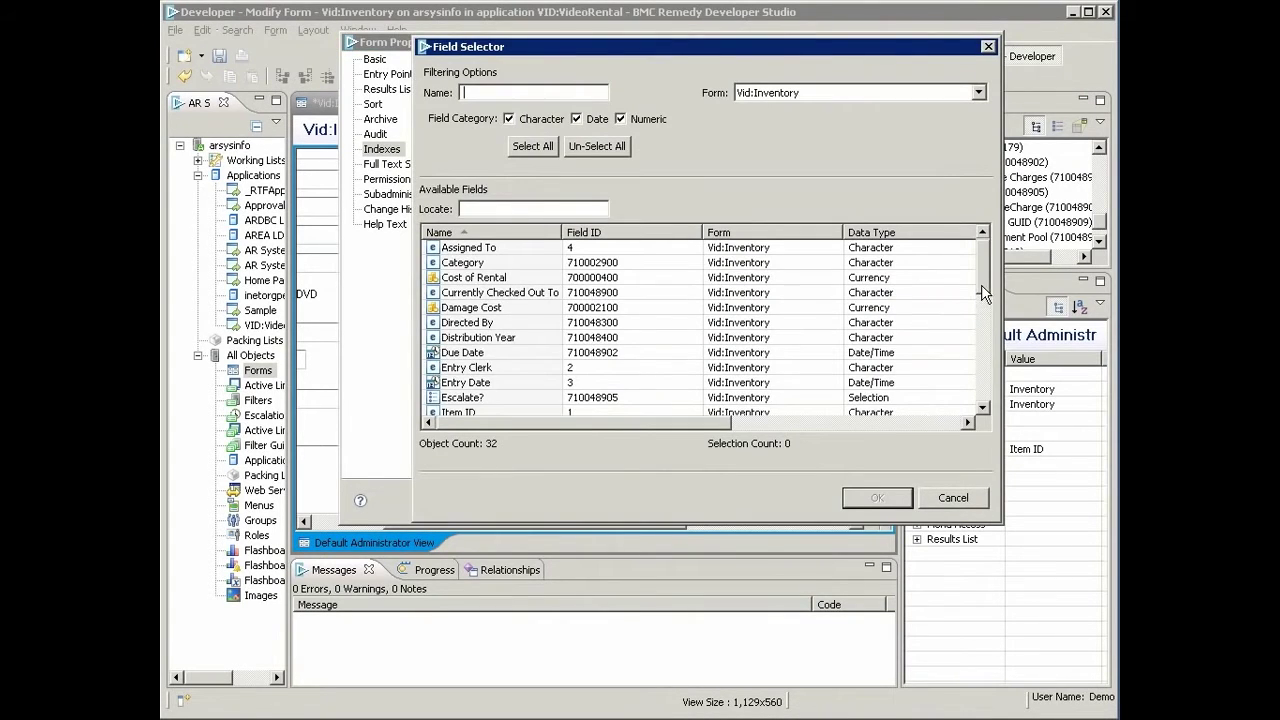
drag(978, 292, 804, 336)
click(494, 339)
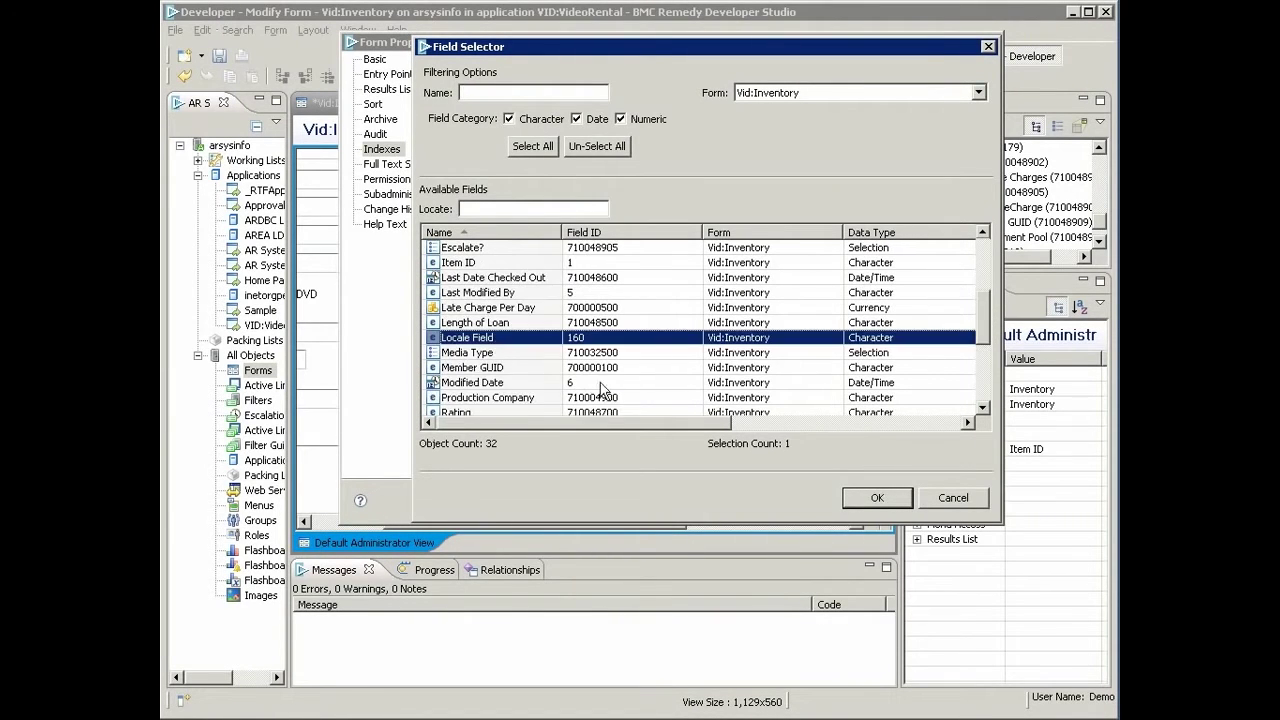
click(868, 495)
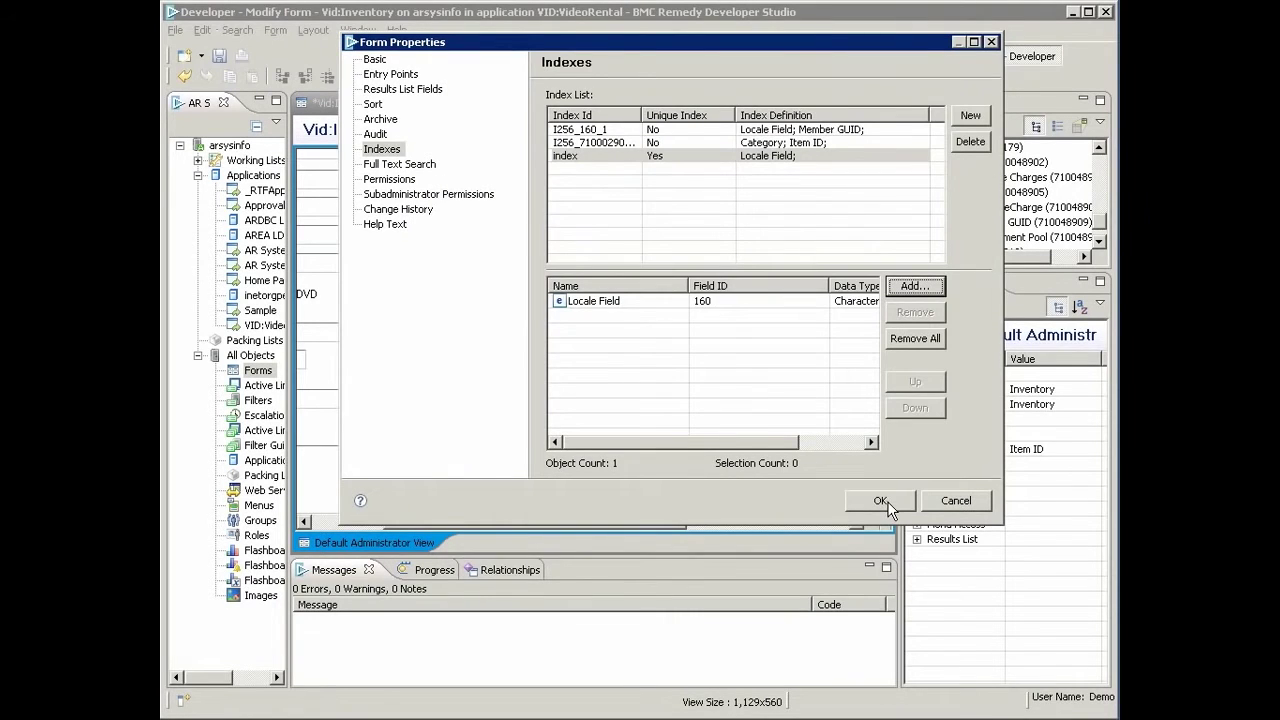
click(886, 502)
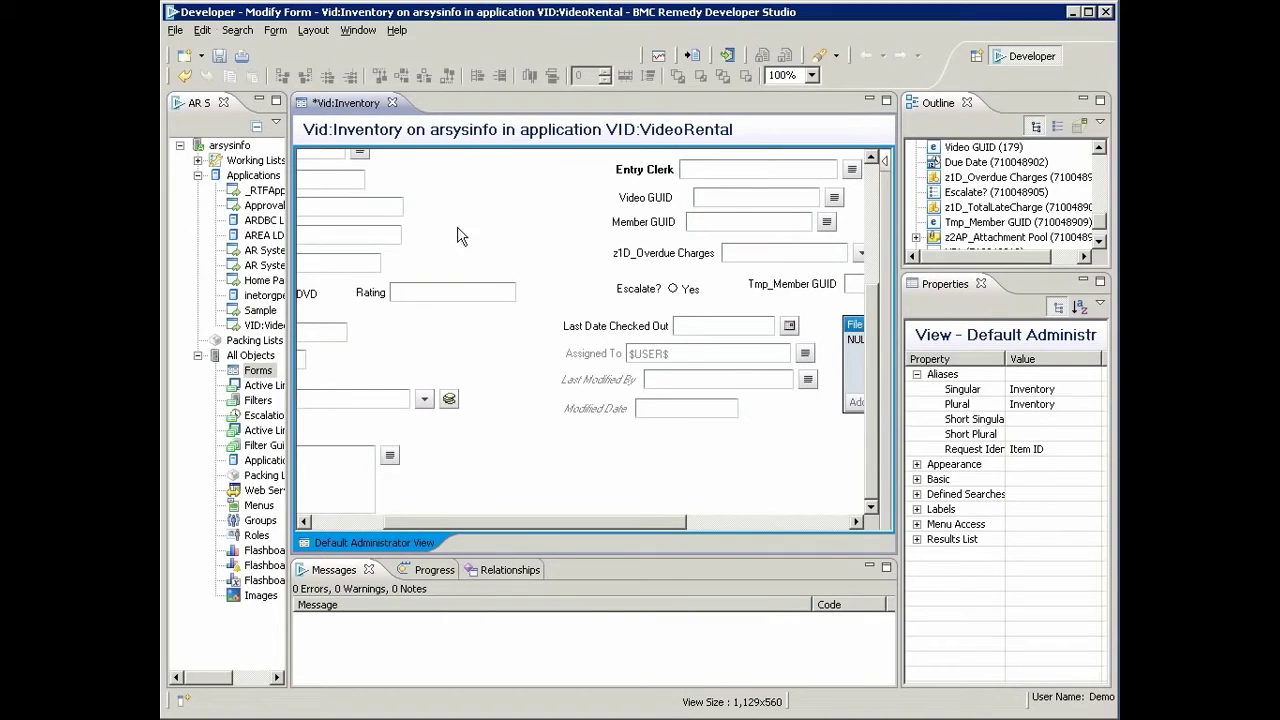
Enable Localize Form Data in the form properties of Vid:Inventory.
click(274, 32)
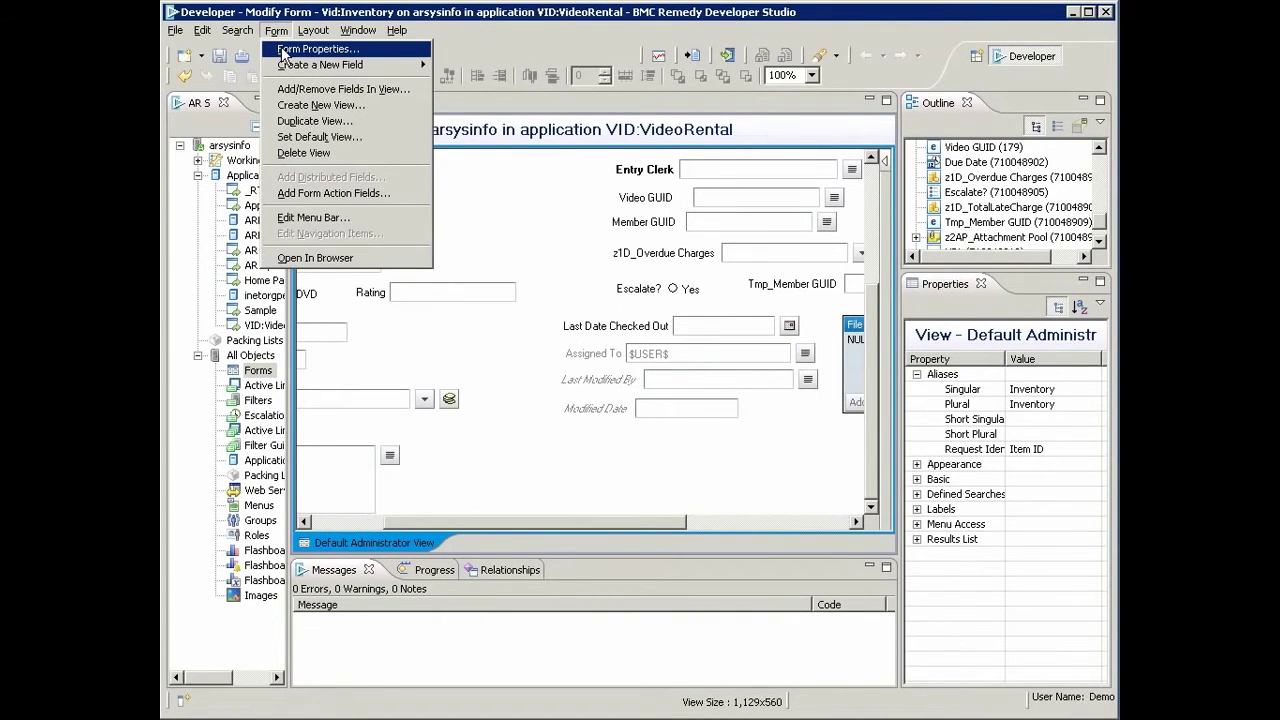
click(284, 50)
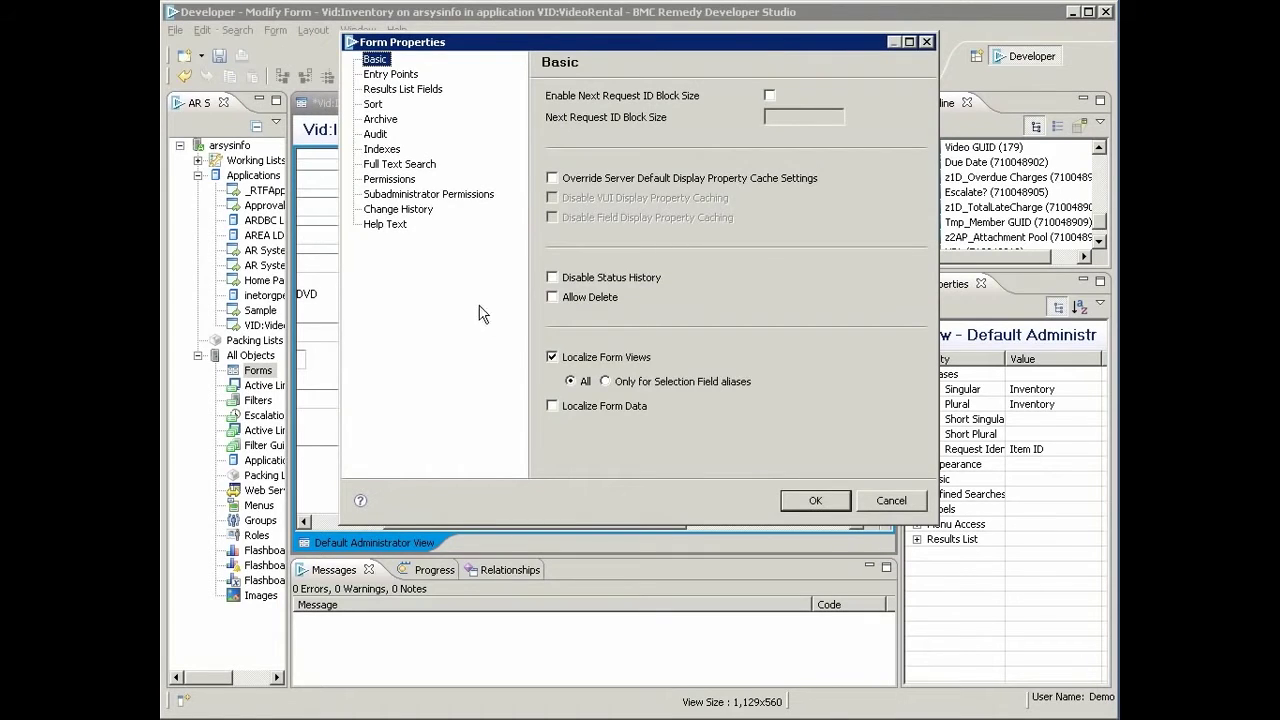
click(552, 406)
key(Return)
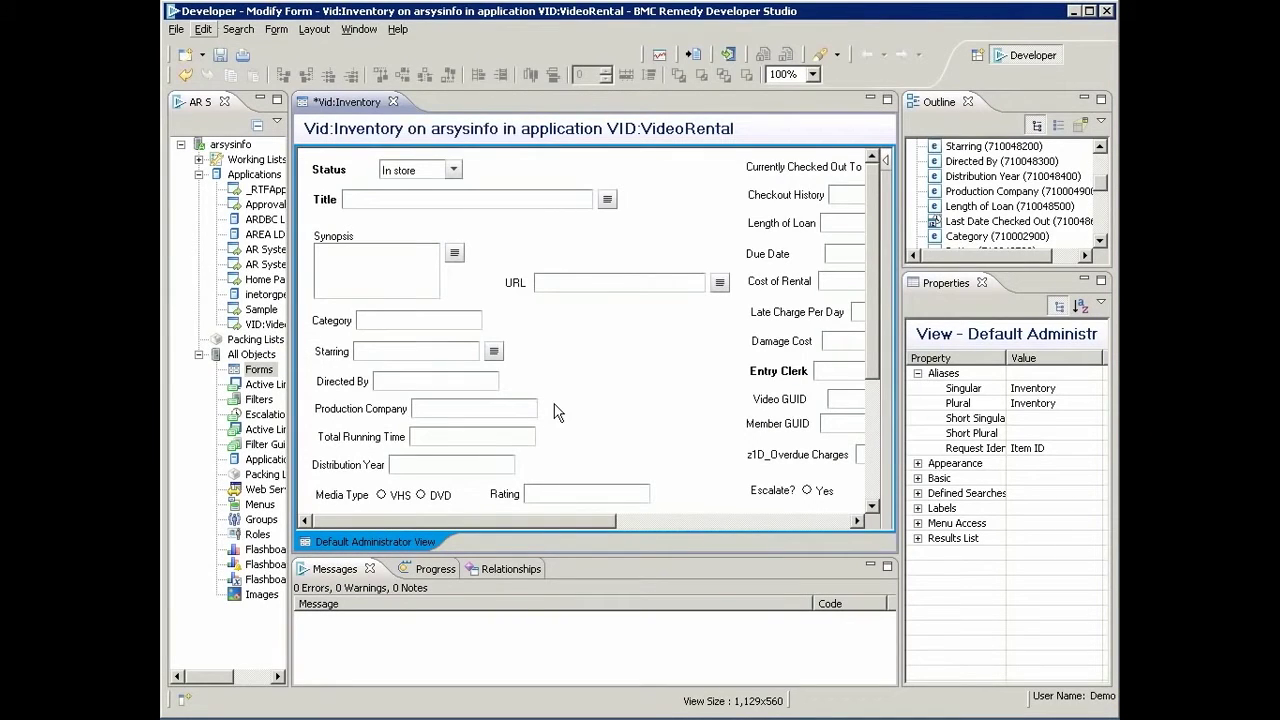
Set the Category field's Localize Data database property to True.
click(405, 321)
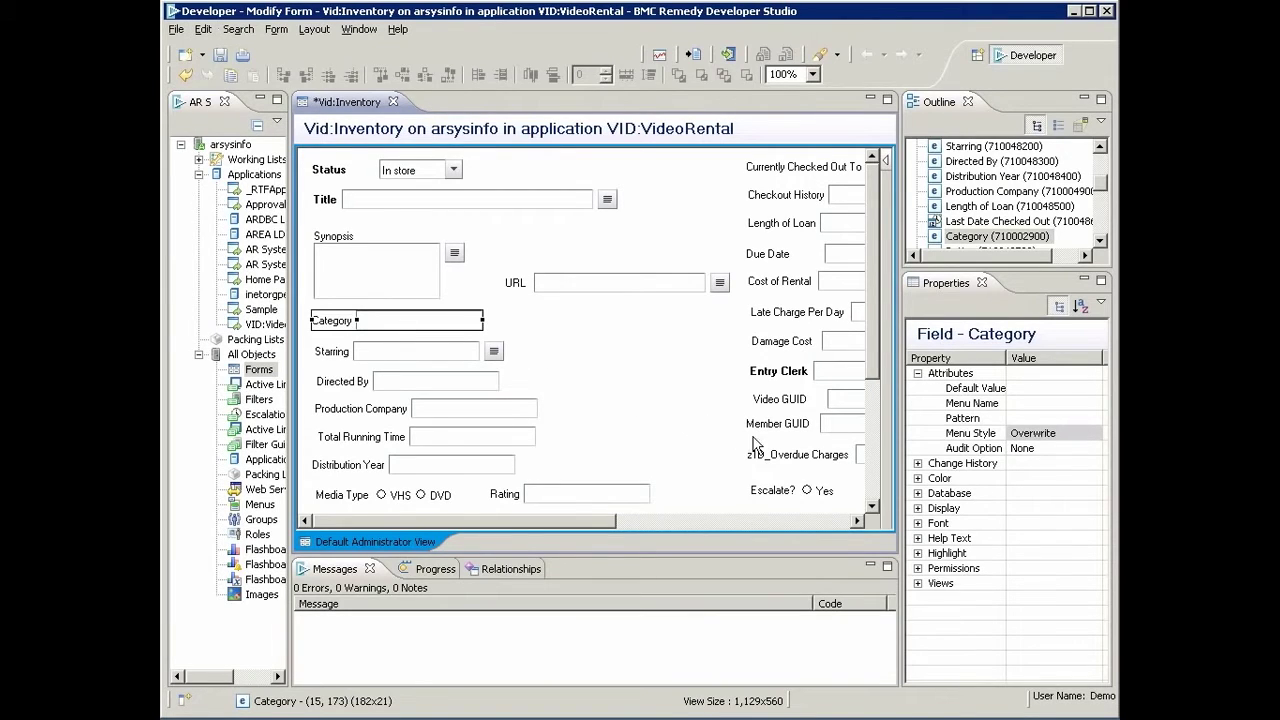
click(918, 493)
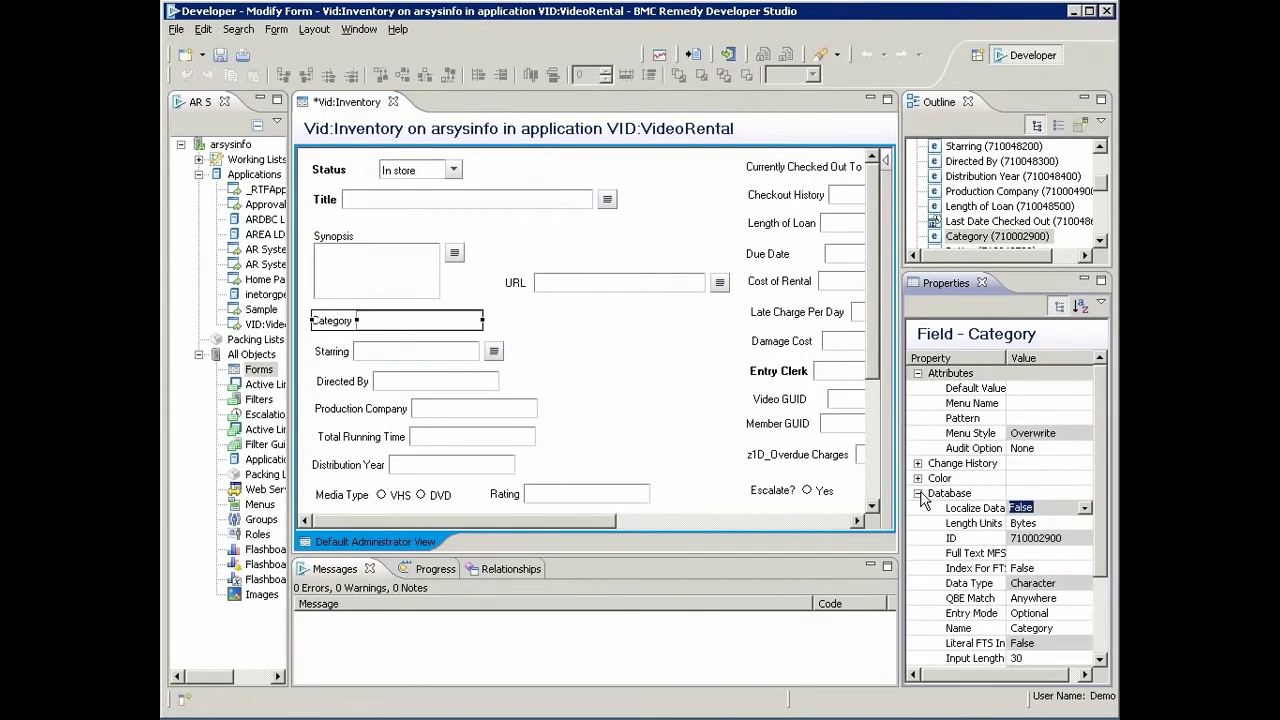
click(1037, 509)
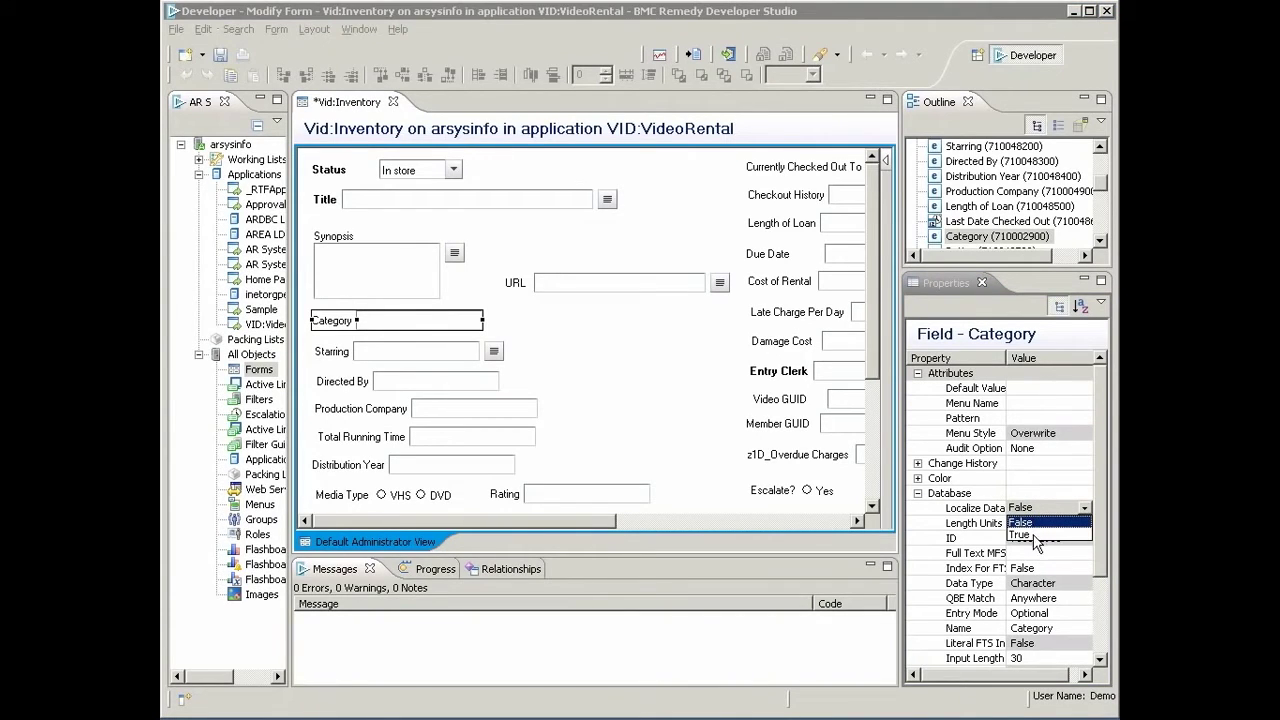
click(1038, 535)
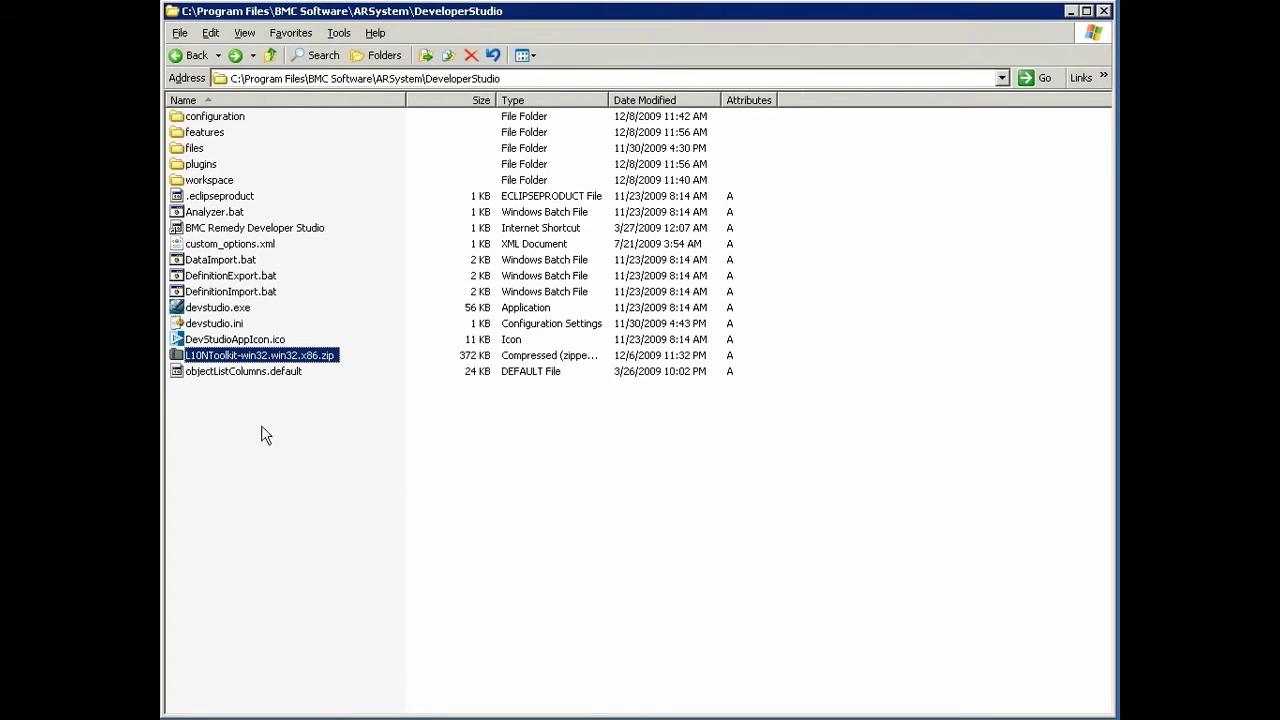
Extract L10NToolkit-win32.win32.x86.zip directly into the DeveloperStudio folder and locate L10NToolkit.bat and the plugins folder there.
right_click(222, 356)
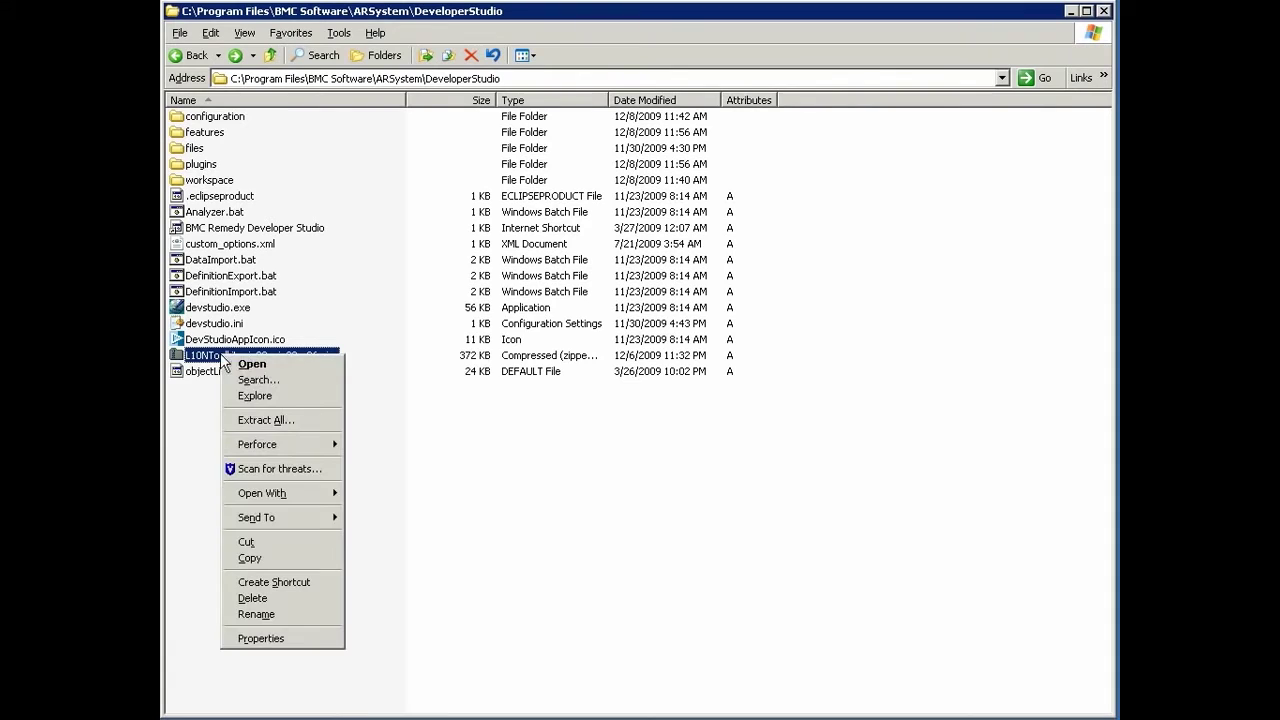
click(287, 421)
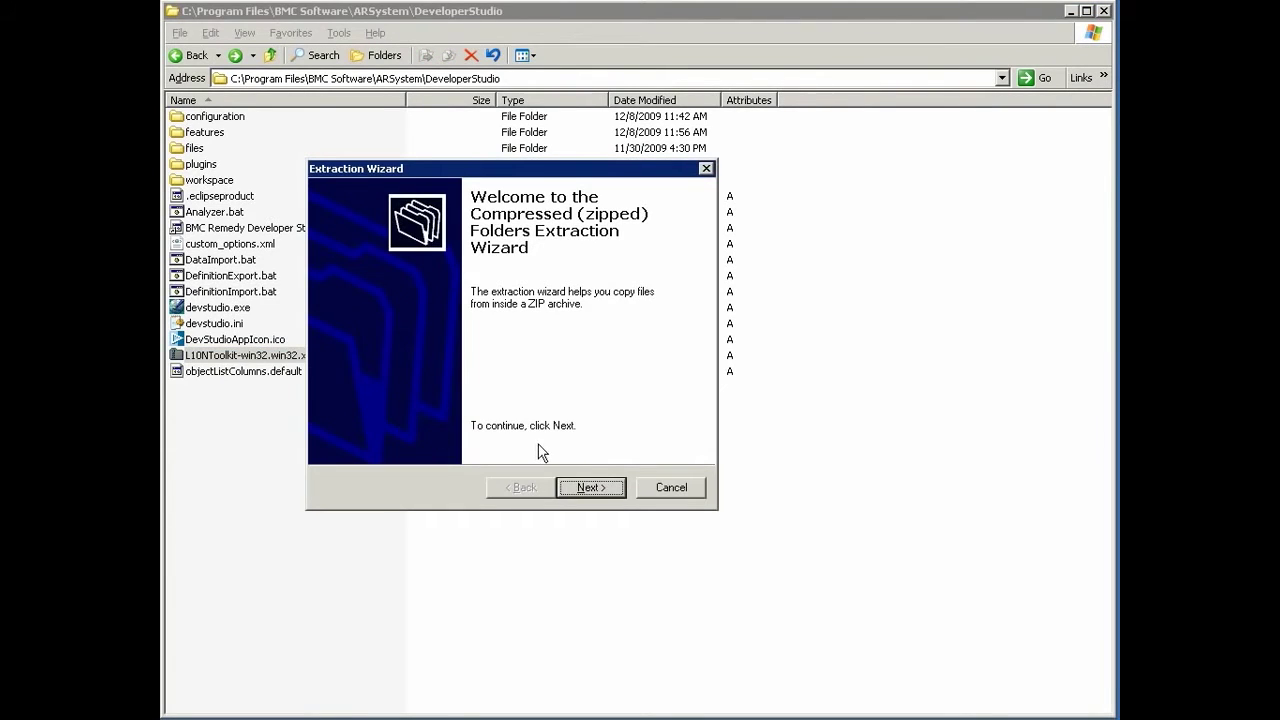
click(591, 487)
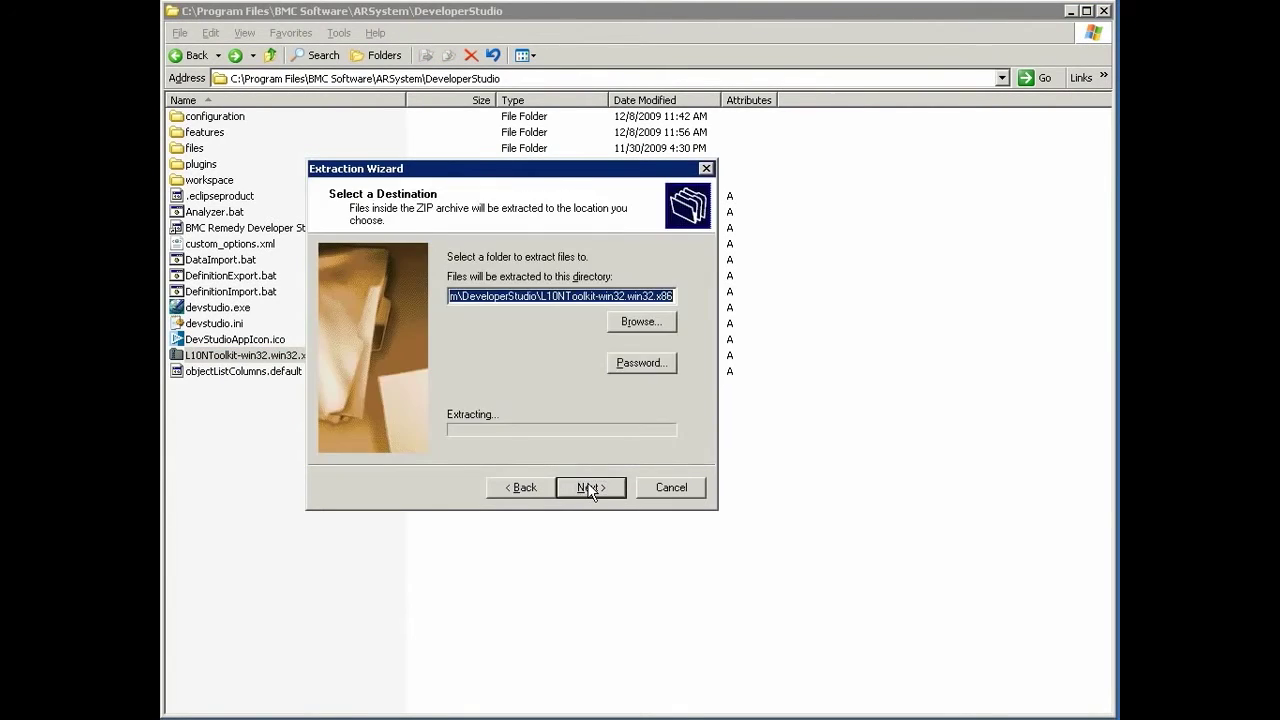
double_click(570, 303)
drag(570, 303, 676, 296)
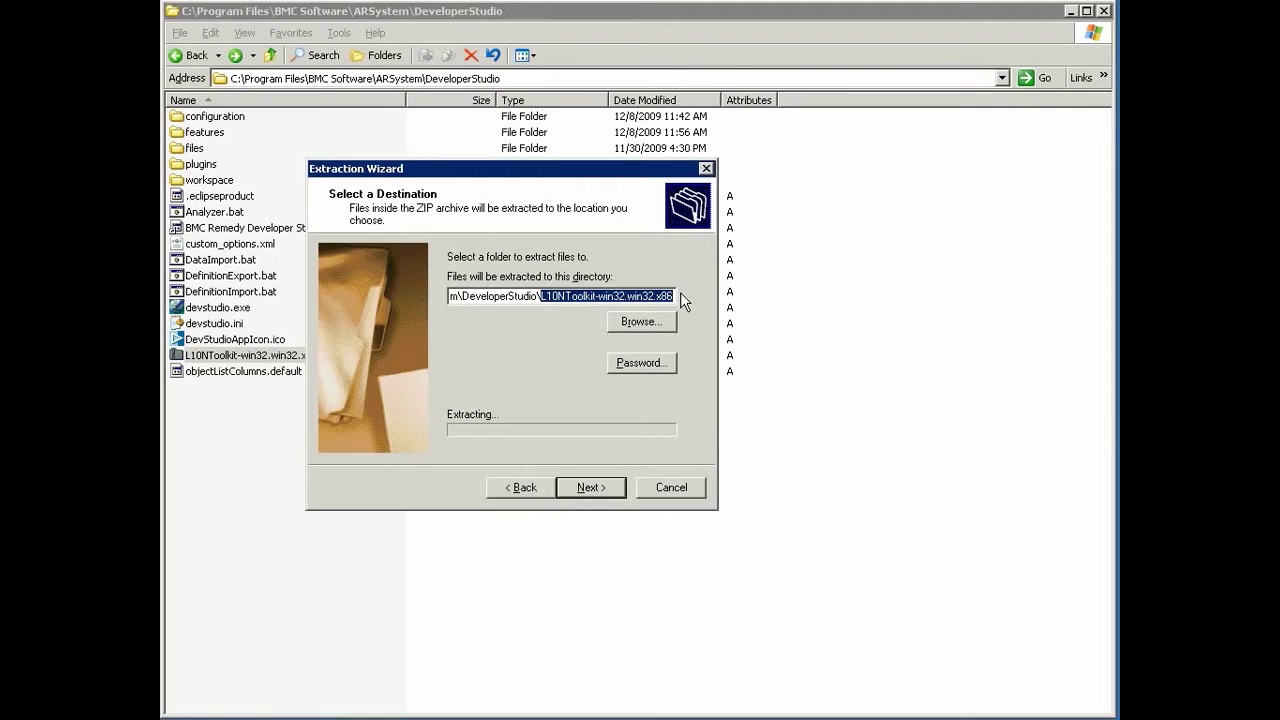
key(BackSpace)
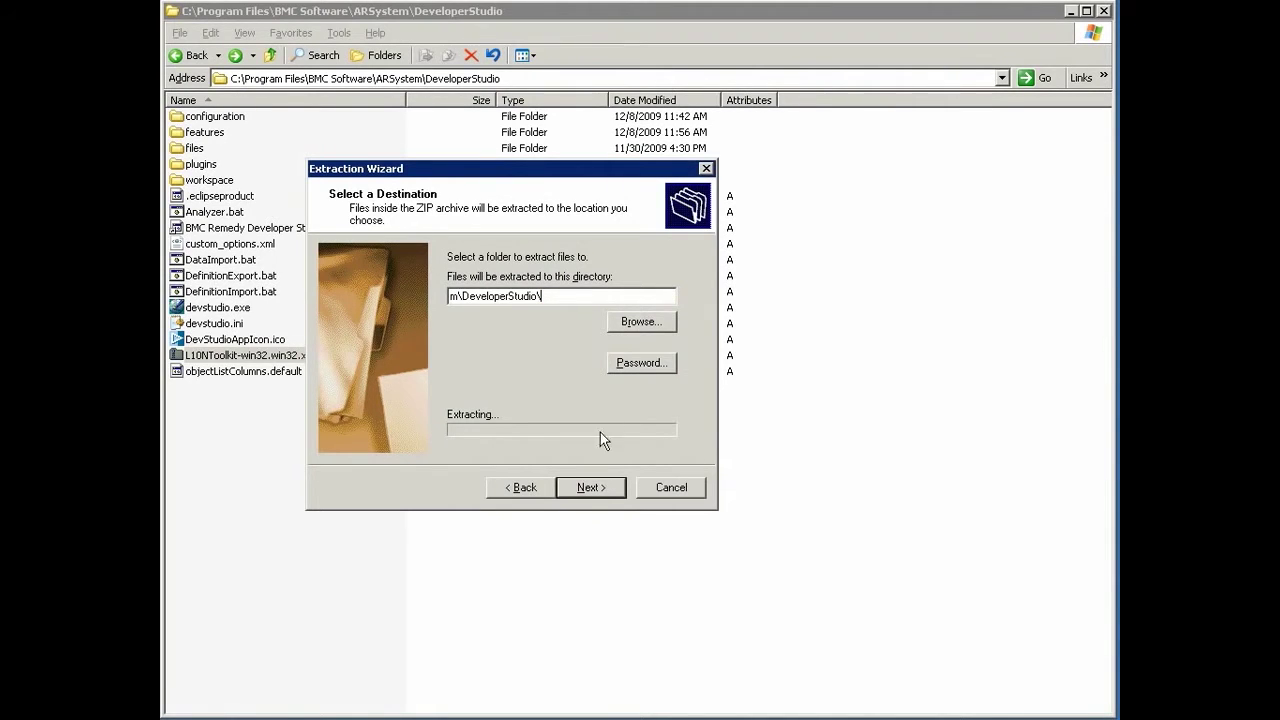
click(598, 489)
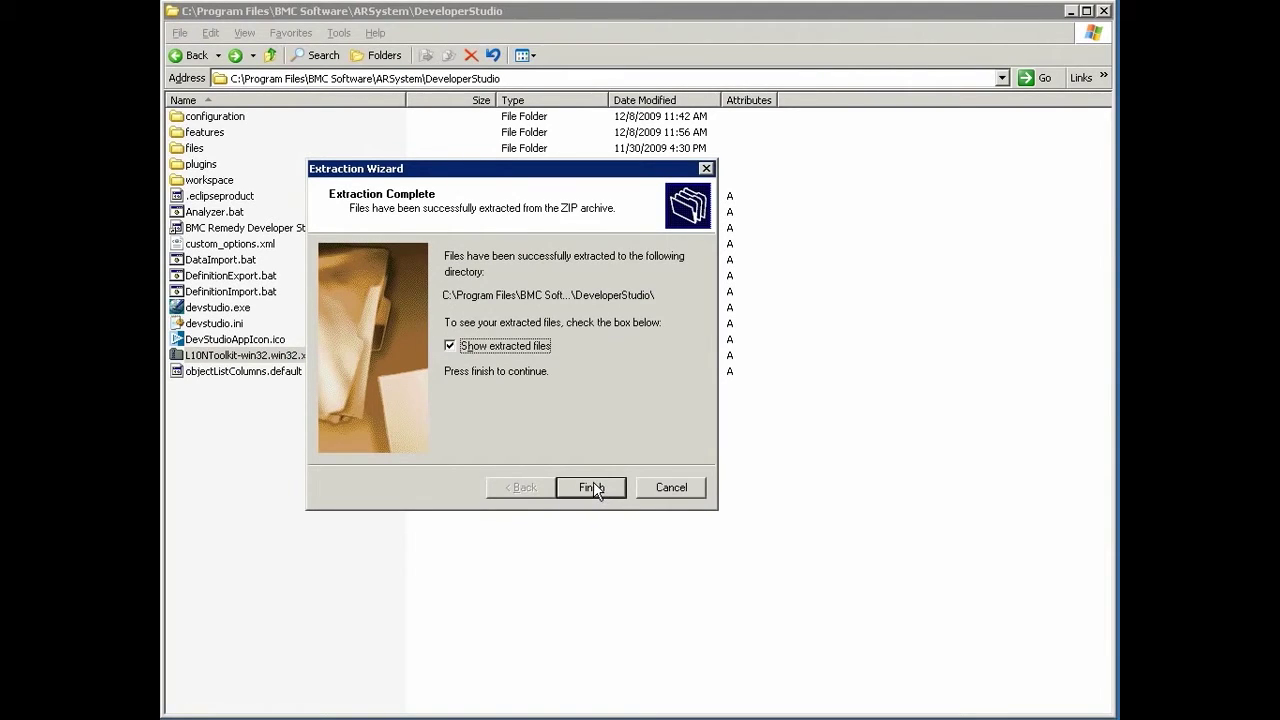
click(591, 487)
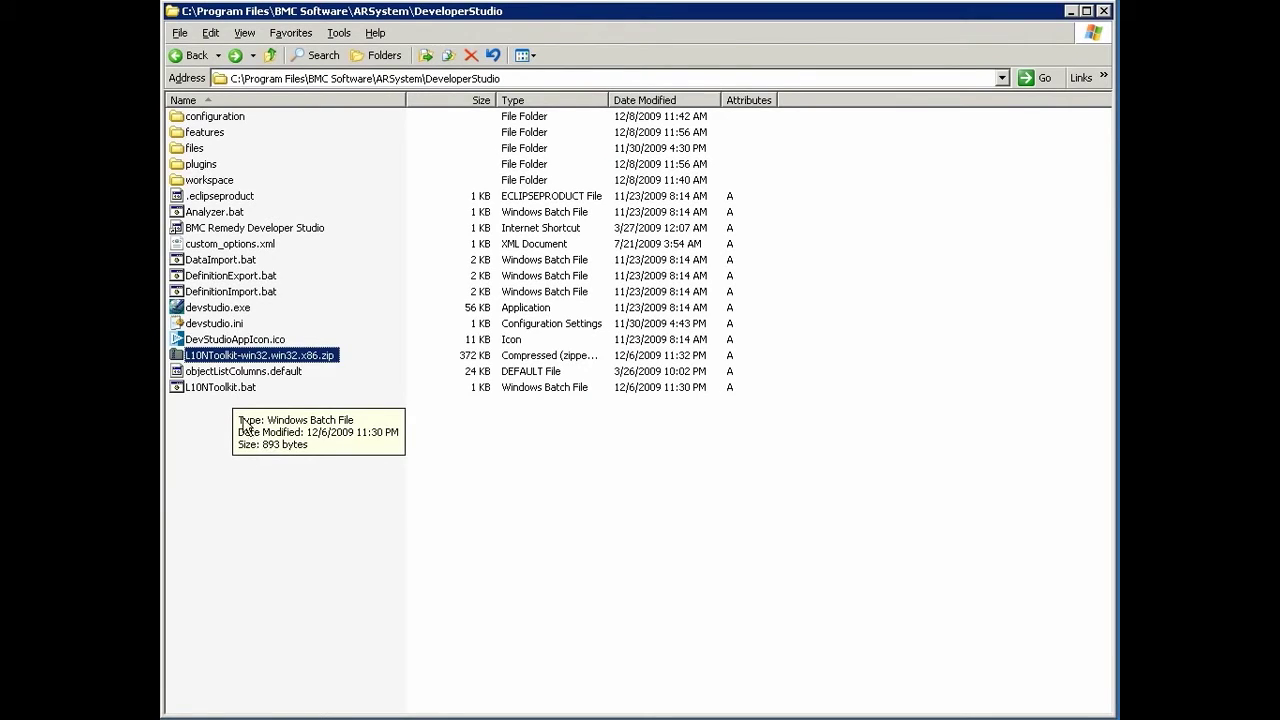
click(234, 390)
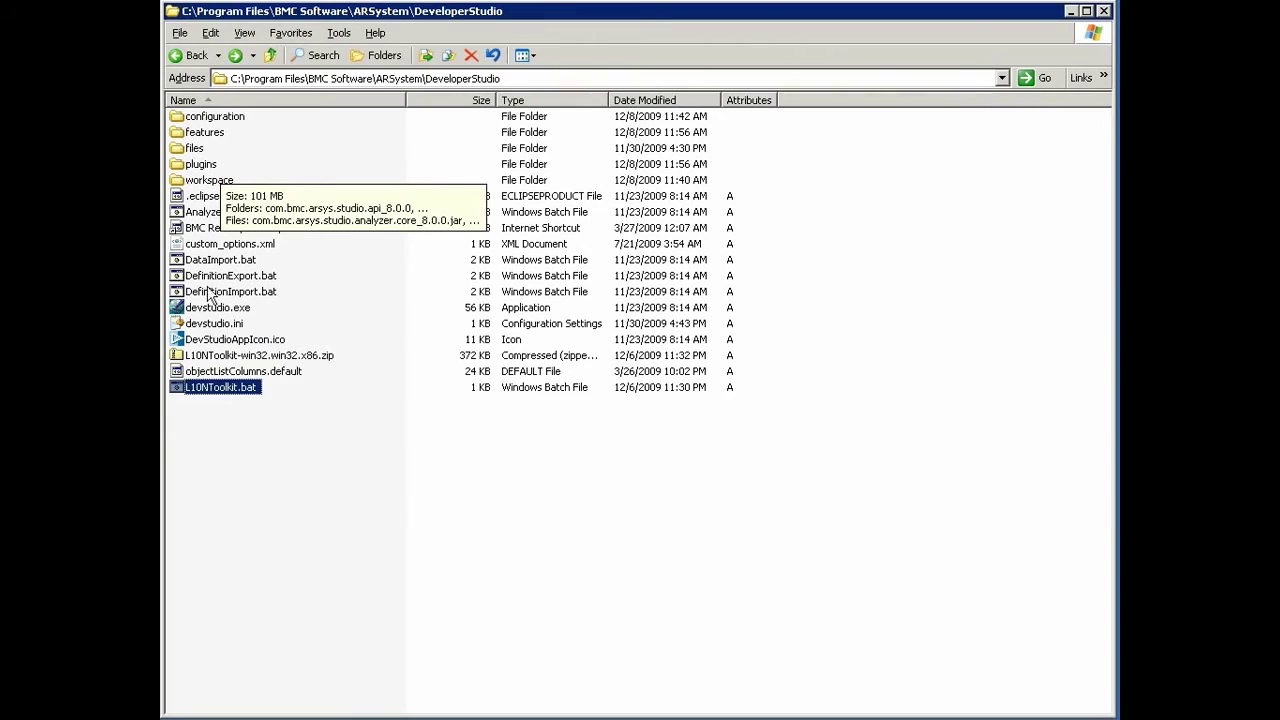
click(205, 168)
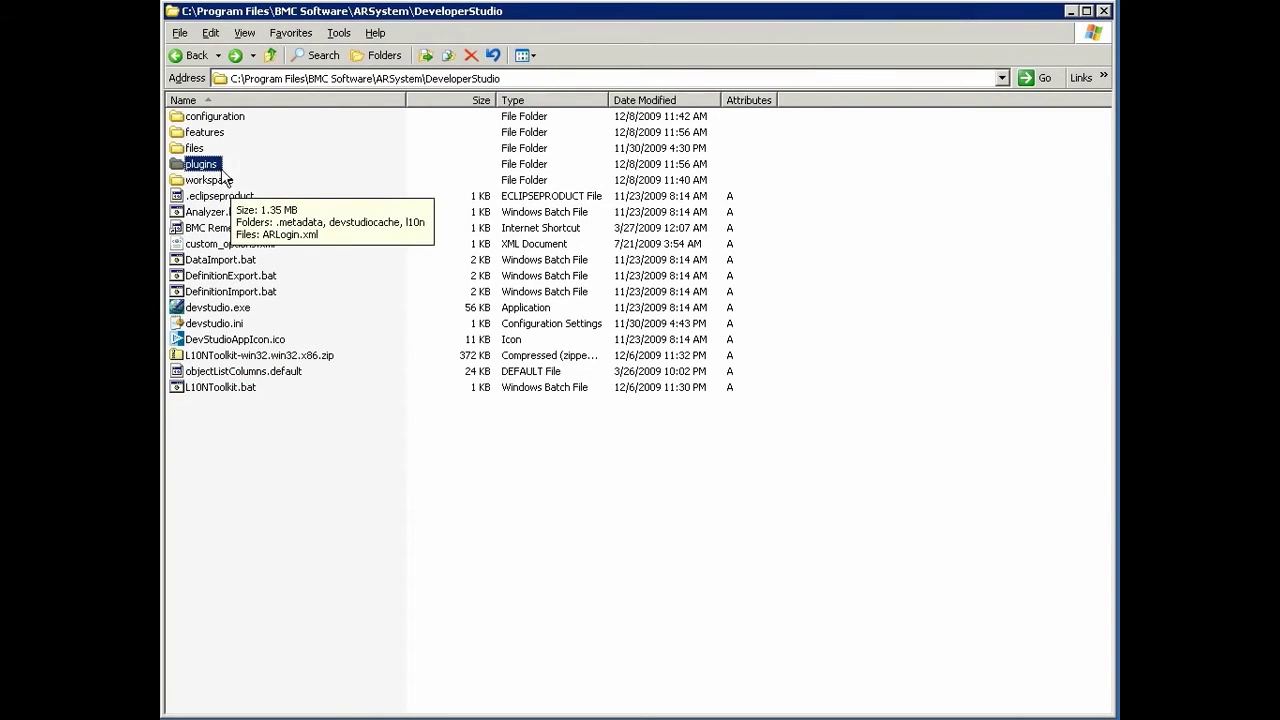
Switch to BMC Remedy Developer Studio and review the root folder path in the BMC Remedy Localization Toolkit preferences.
key(alt+Tab)
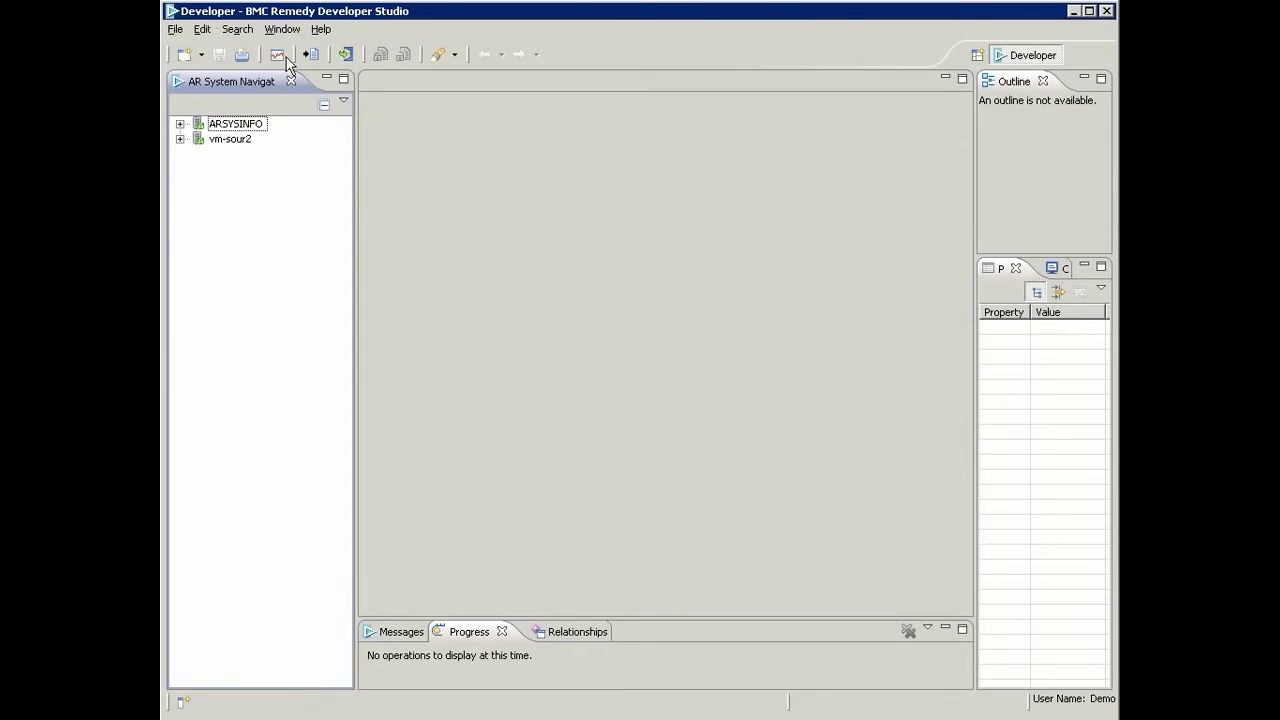
click(284, 30)
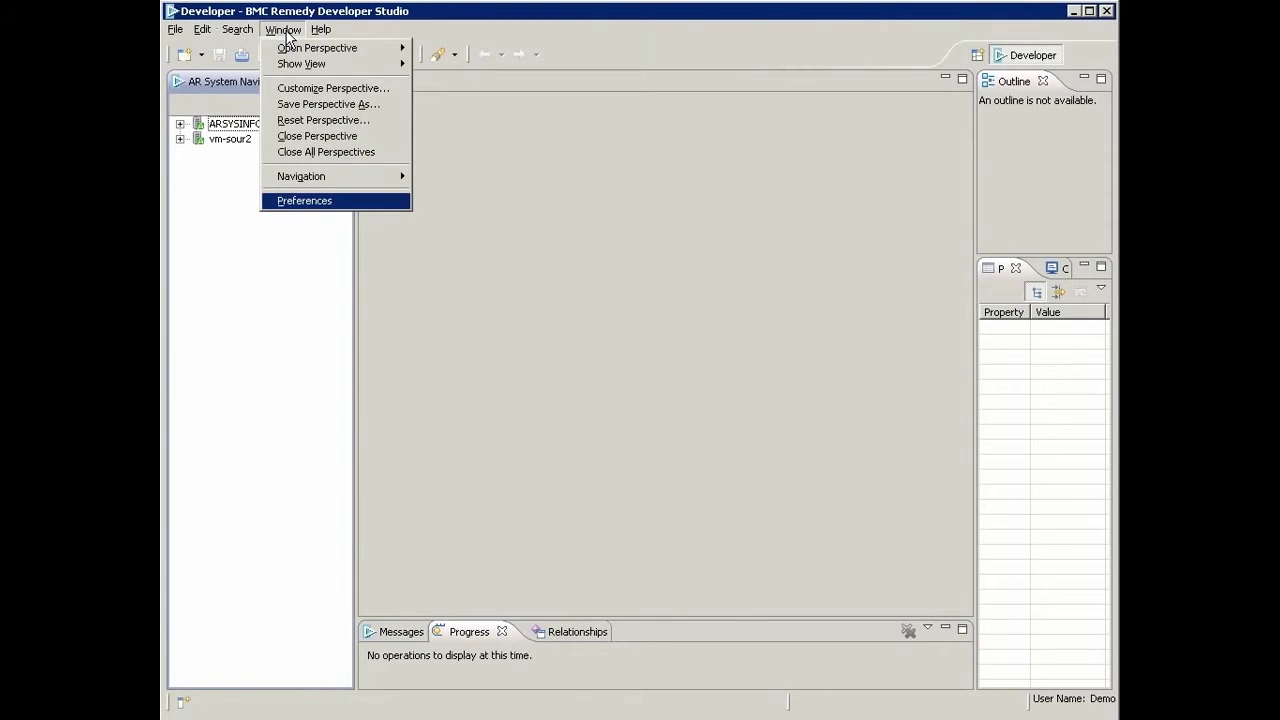
click(303, 201)
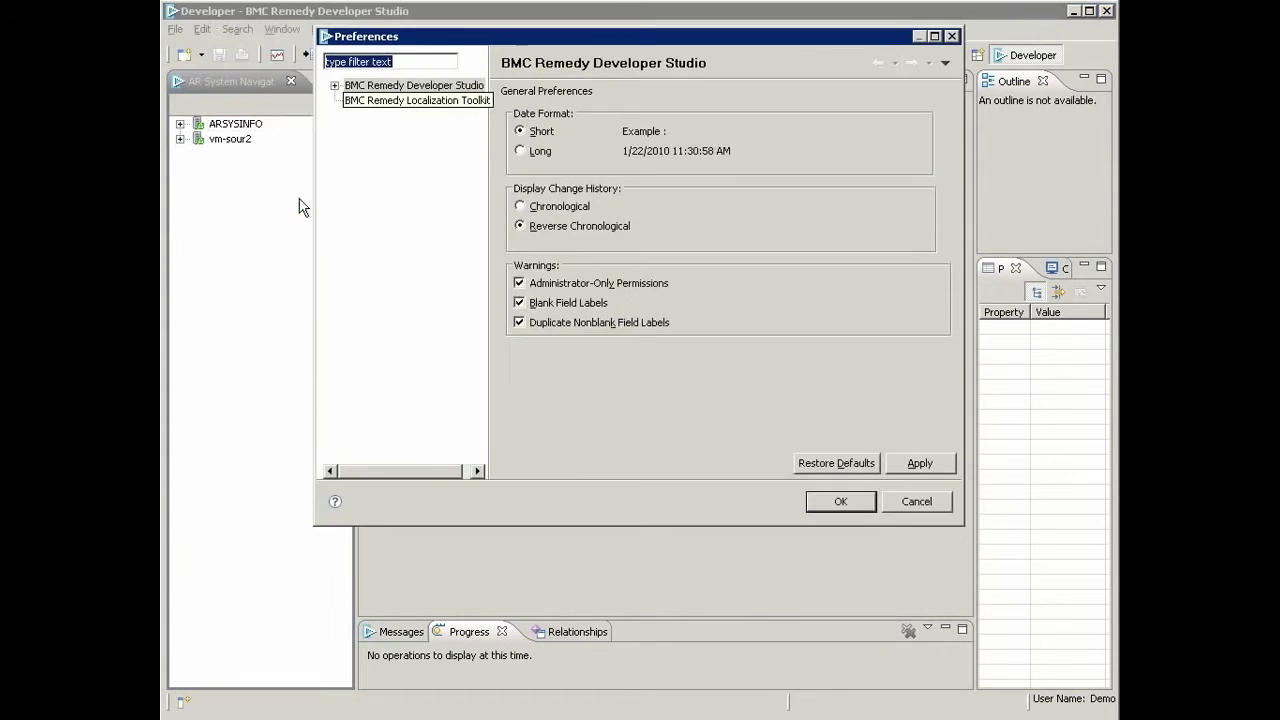
click(418, 108)
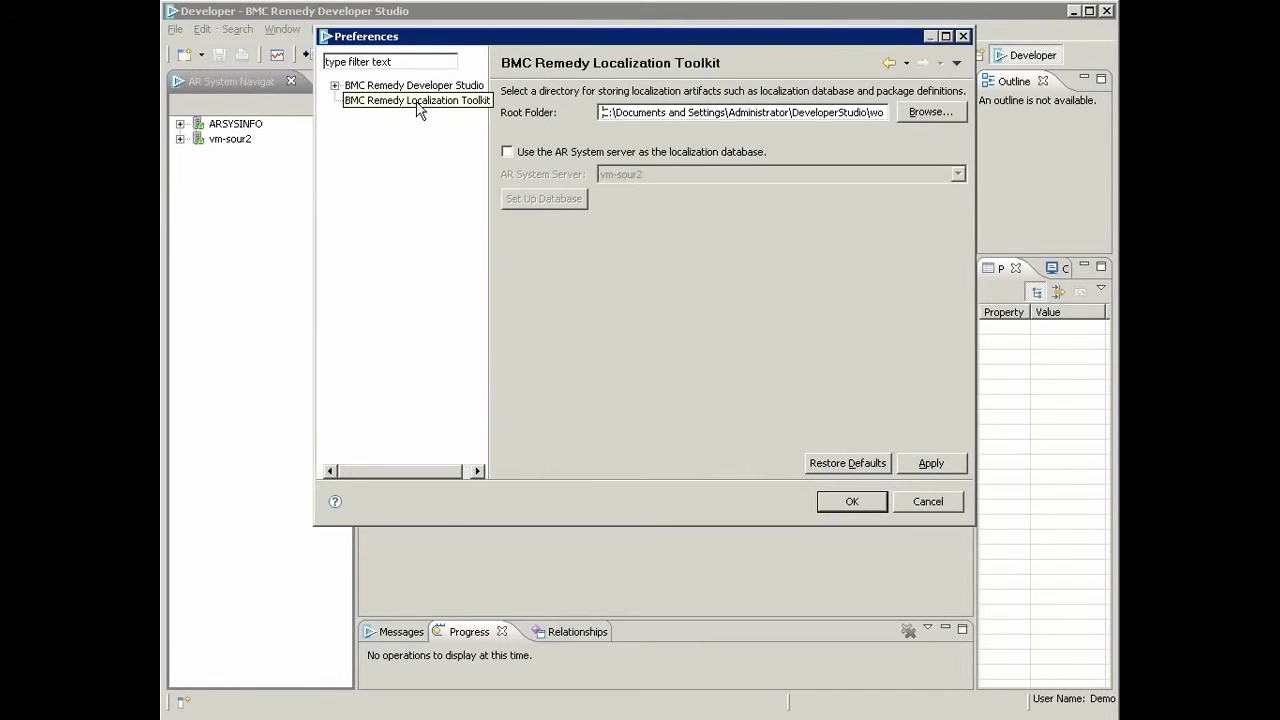
click(884, 113)
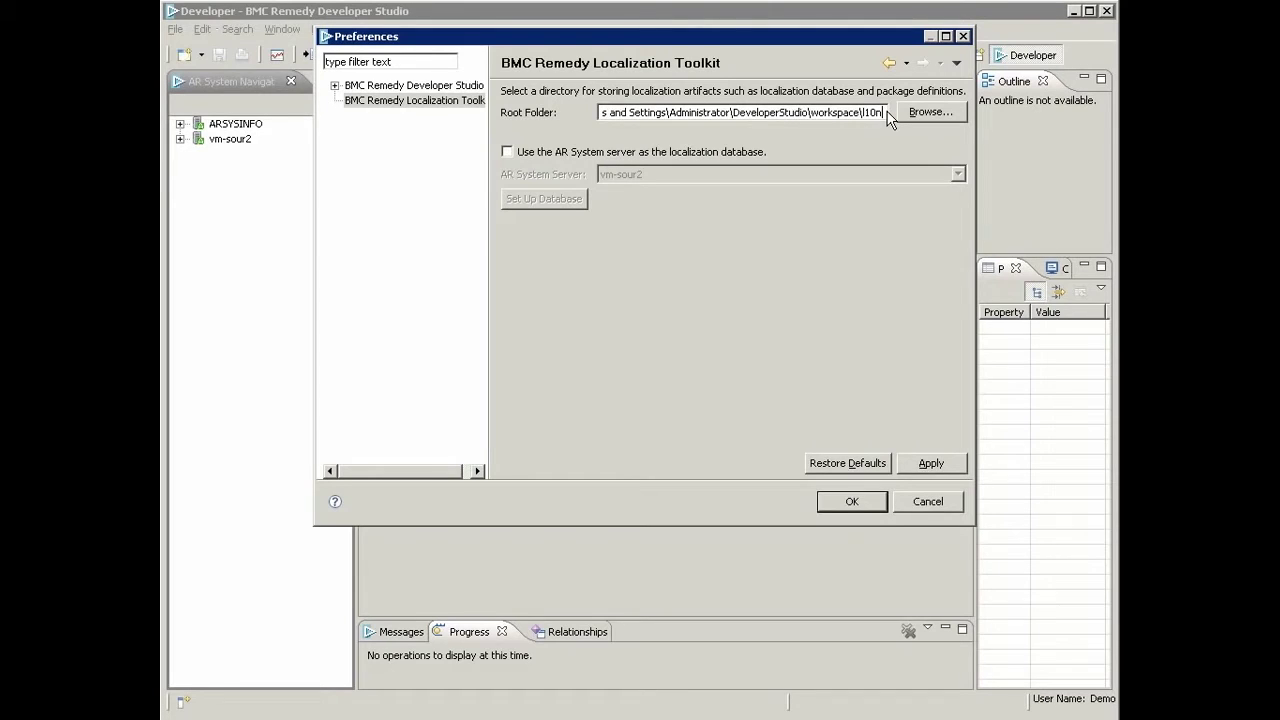
Use the AR System server vm-sour2 as the localization database, set up the database, and confirm the preferences.
click(507, 152)
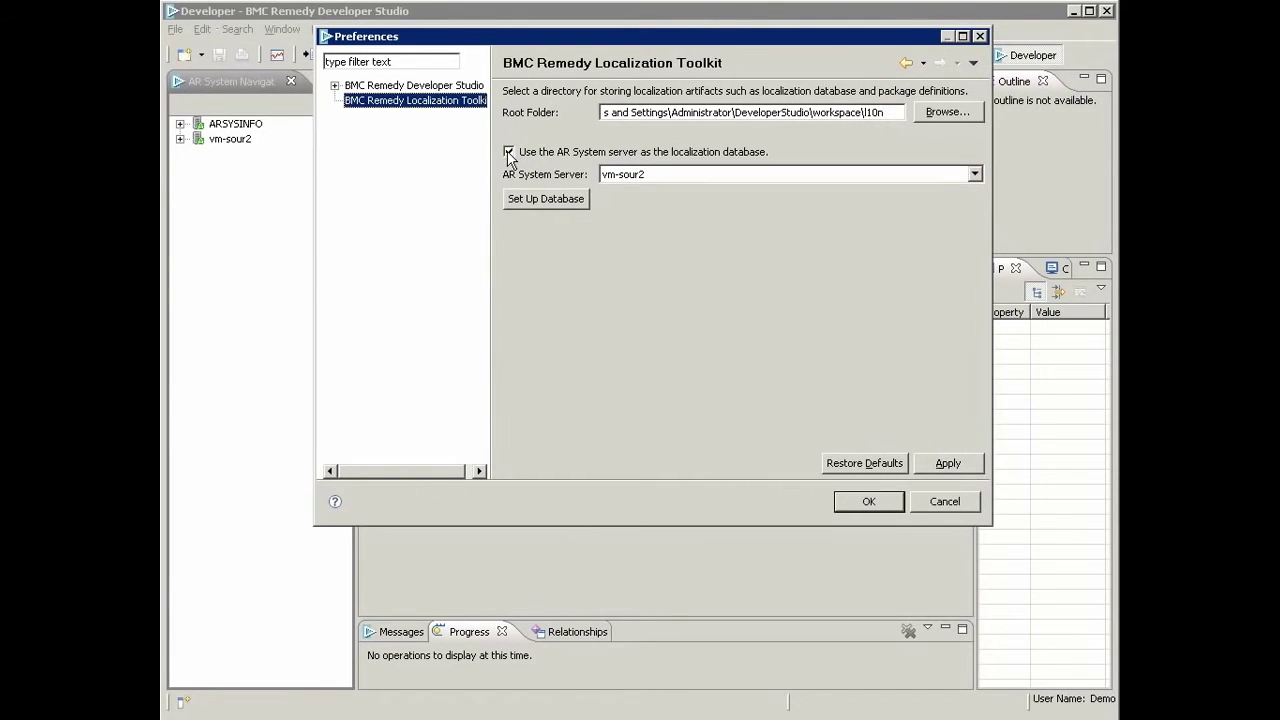
click(663, 176)
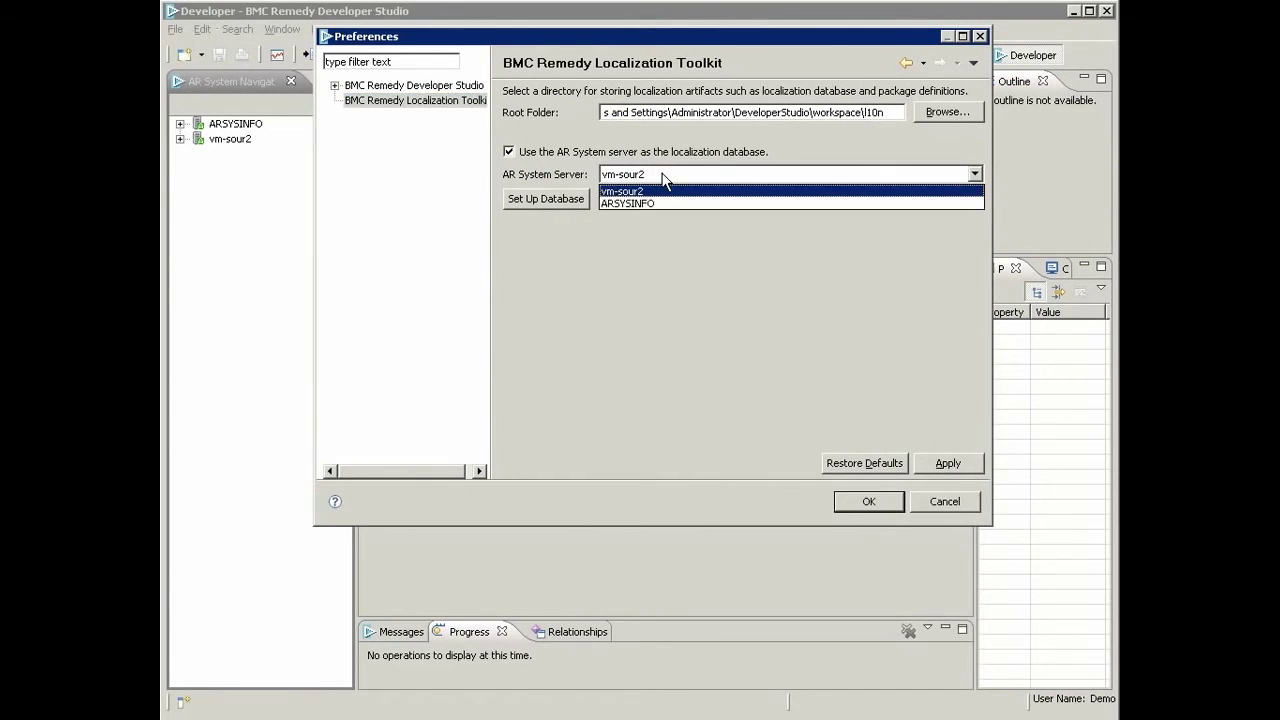
click(647, 191)
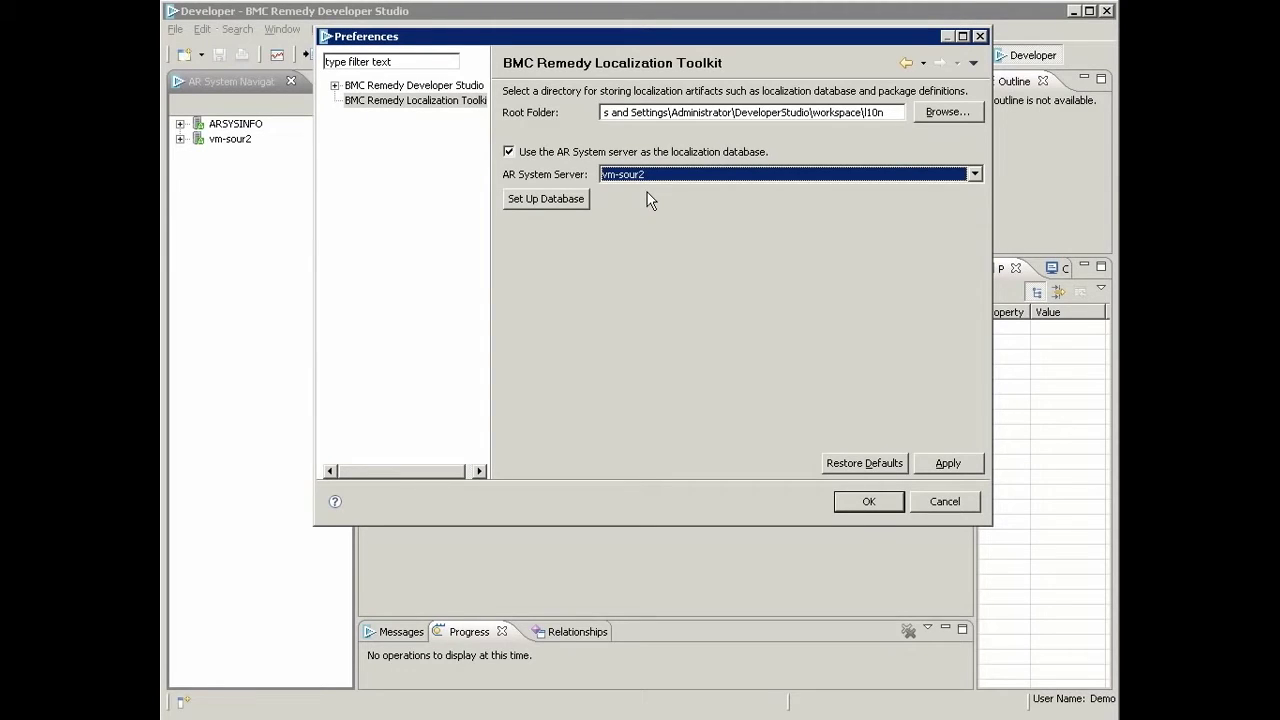
click(561, 198)
click(868, 502)
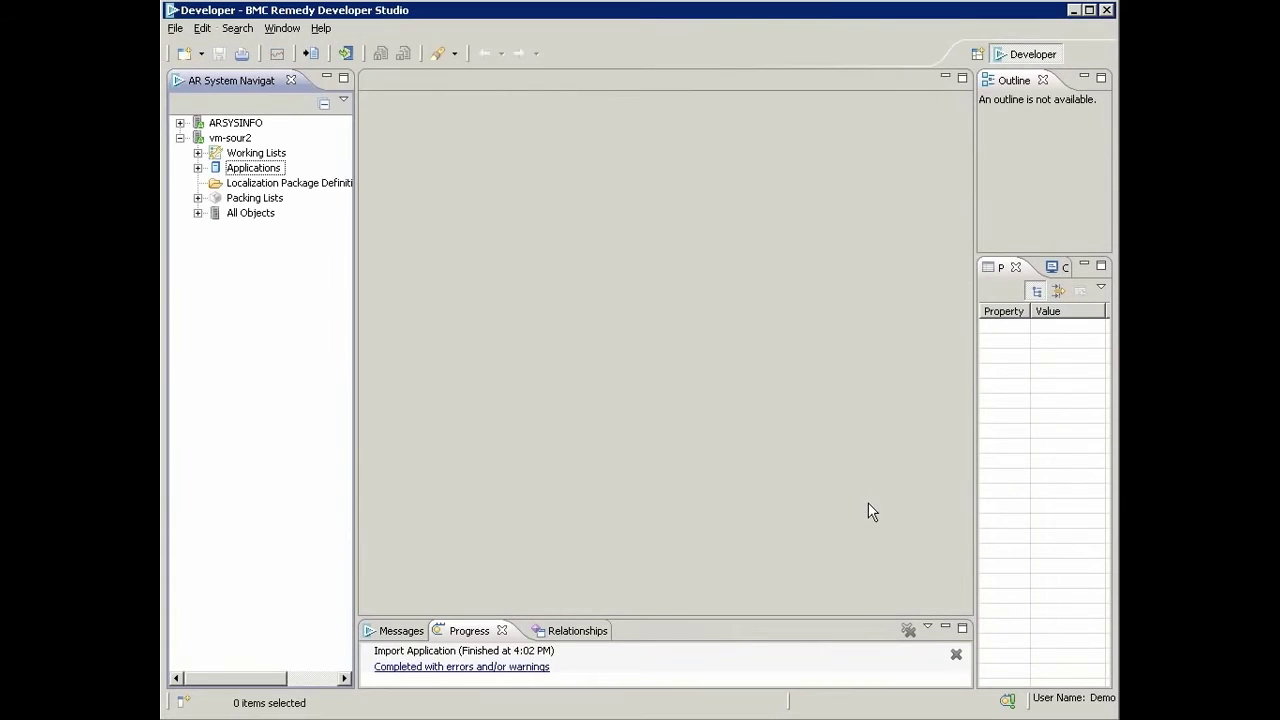
Inspect the BMC Remedy Localization Toolkit Database application among the applications on vm-sour2.
click(216, 138)
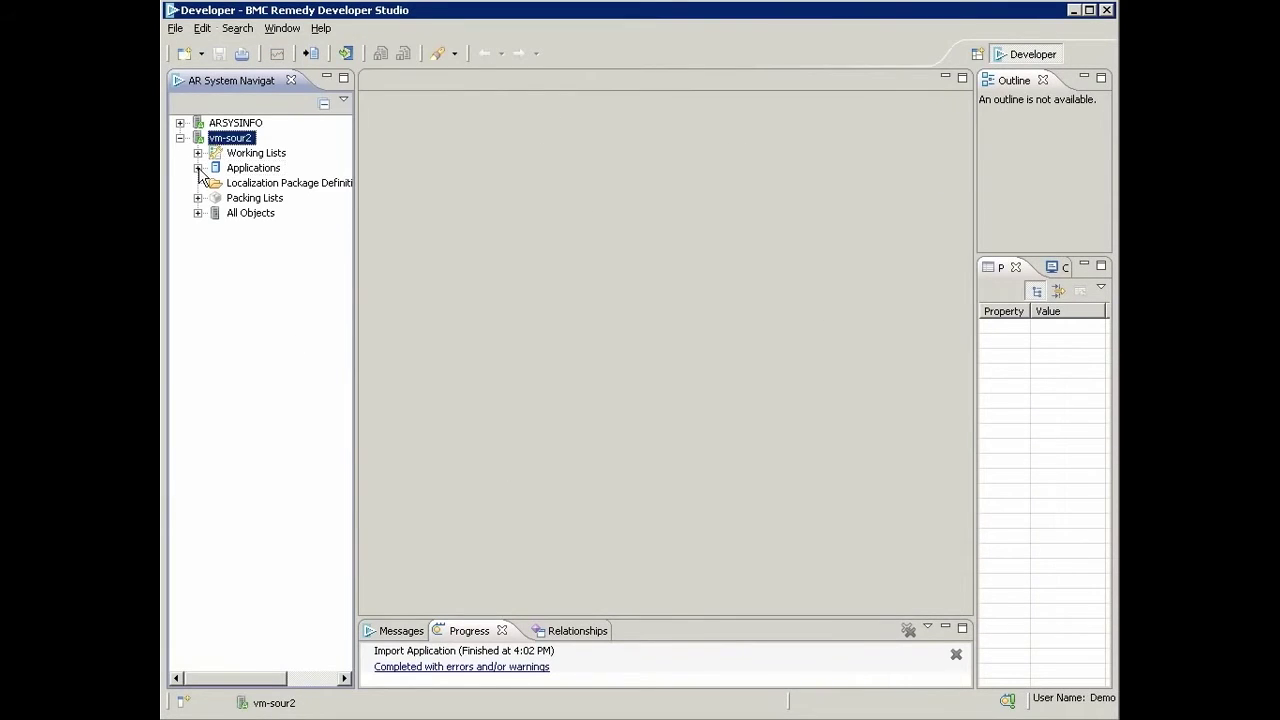
click(198, 168)
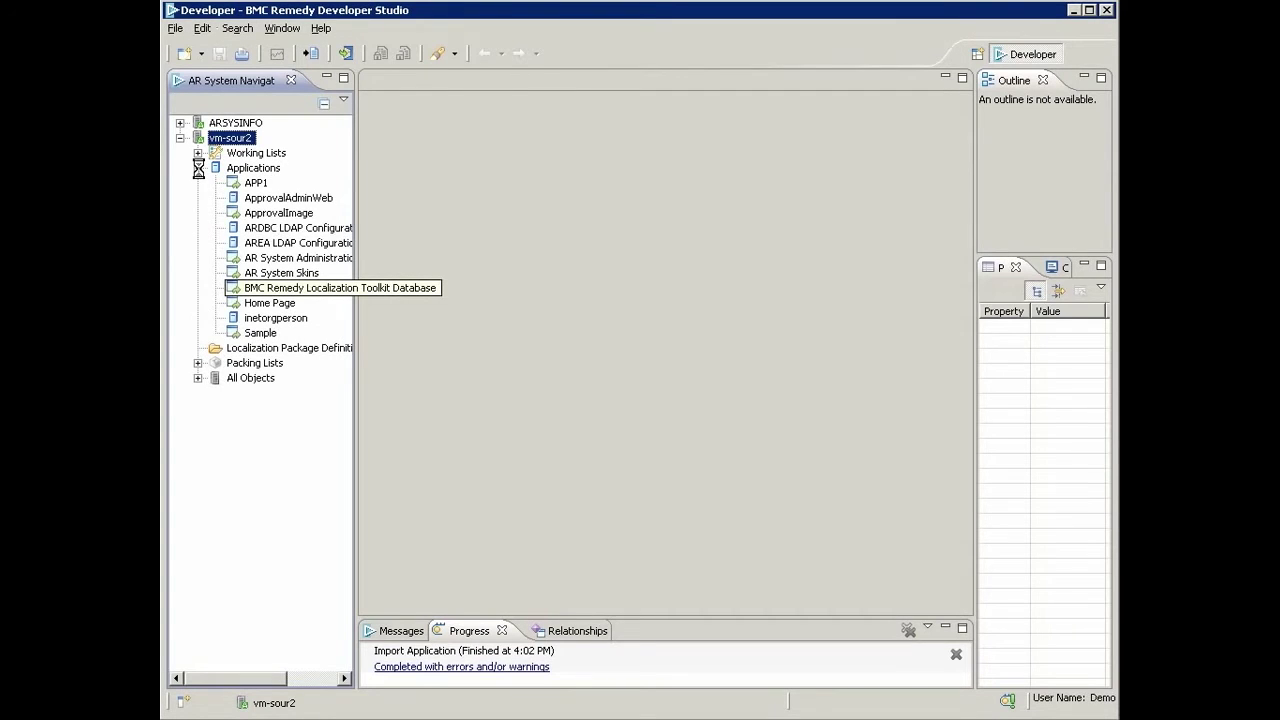
double_click(247, 288)
click(398, 134)
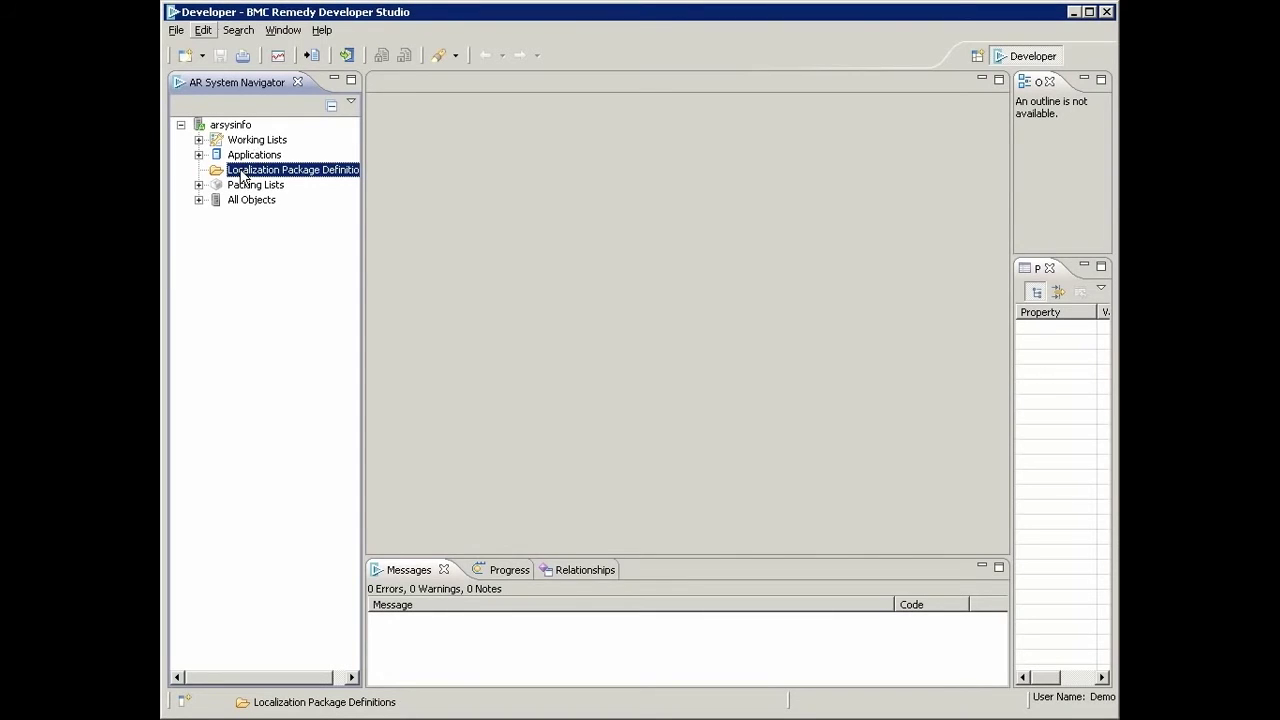
Create a new localization package definition on the arsysinfo server.
right_click(241, 177)
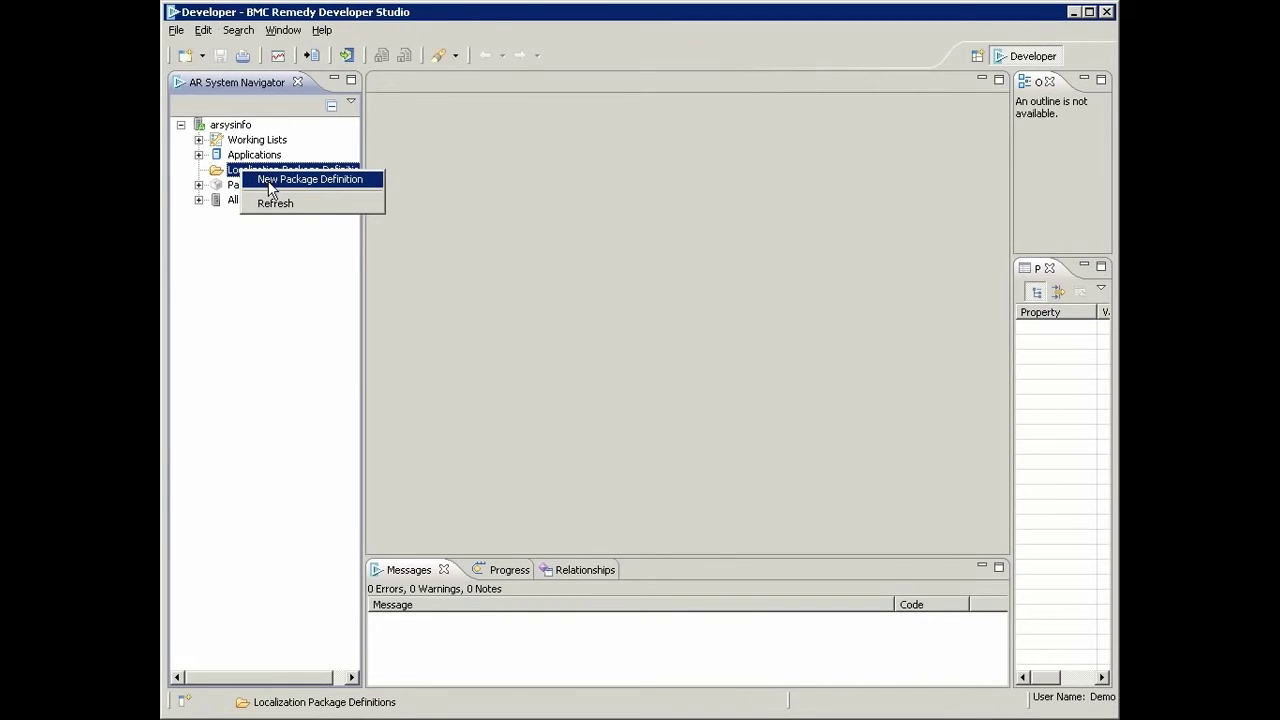
click(270, 181)
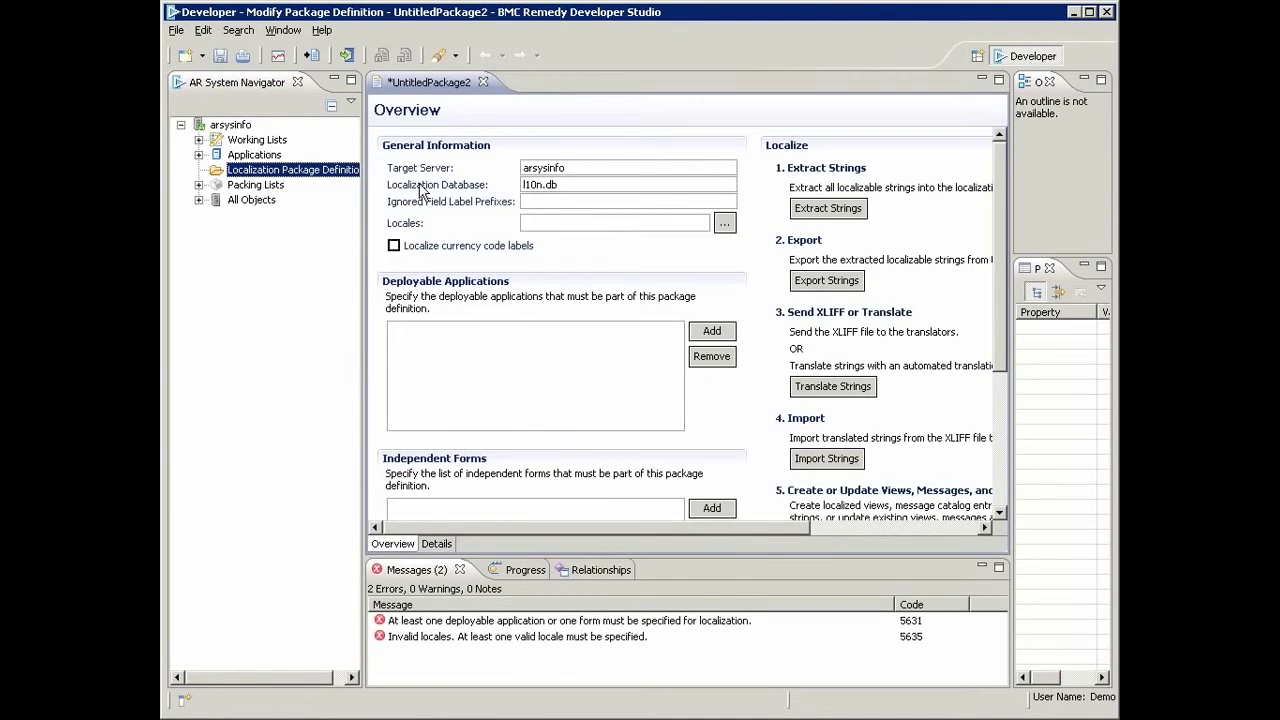
Set the package definition's ignored field label prefixes to zTMP.
click(563, 203)
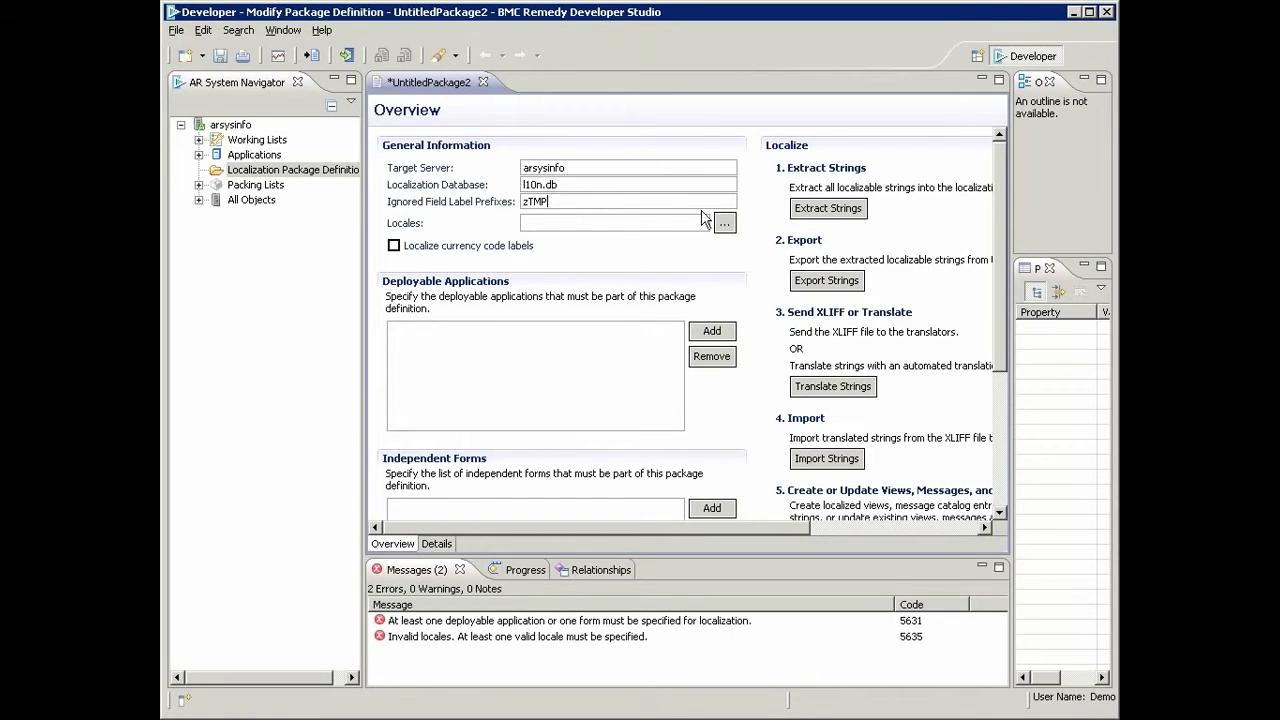
key(BackSpace)
key(BackSpace)
key(BackSpace)
key(BackSpace)
Select German (de) and Spanish (es) as the locales of the package definition.
click(725, 225)
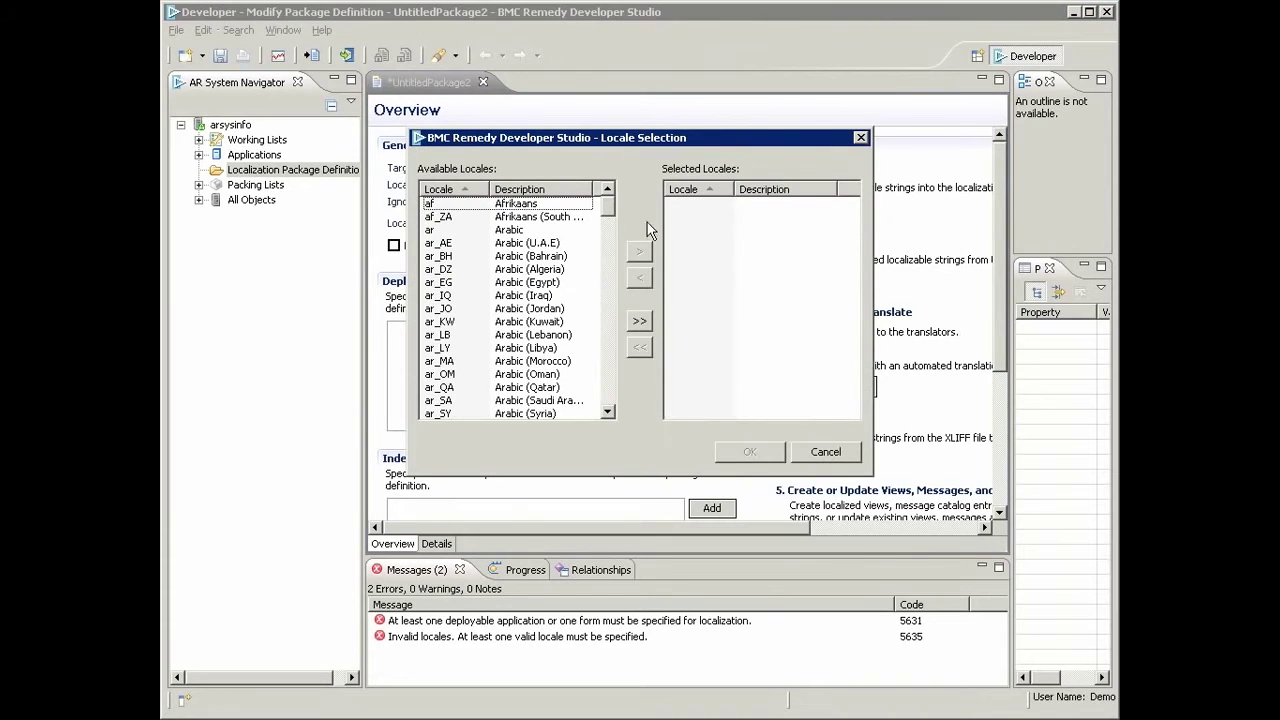
drag(608, 214, 612, 247)
double_click(437, 310)
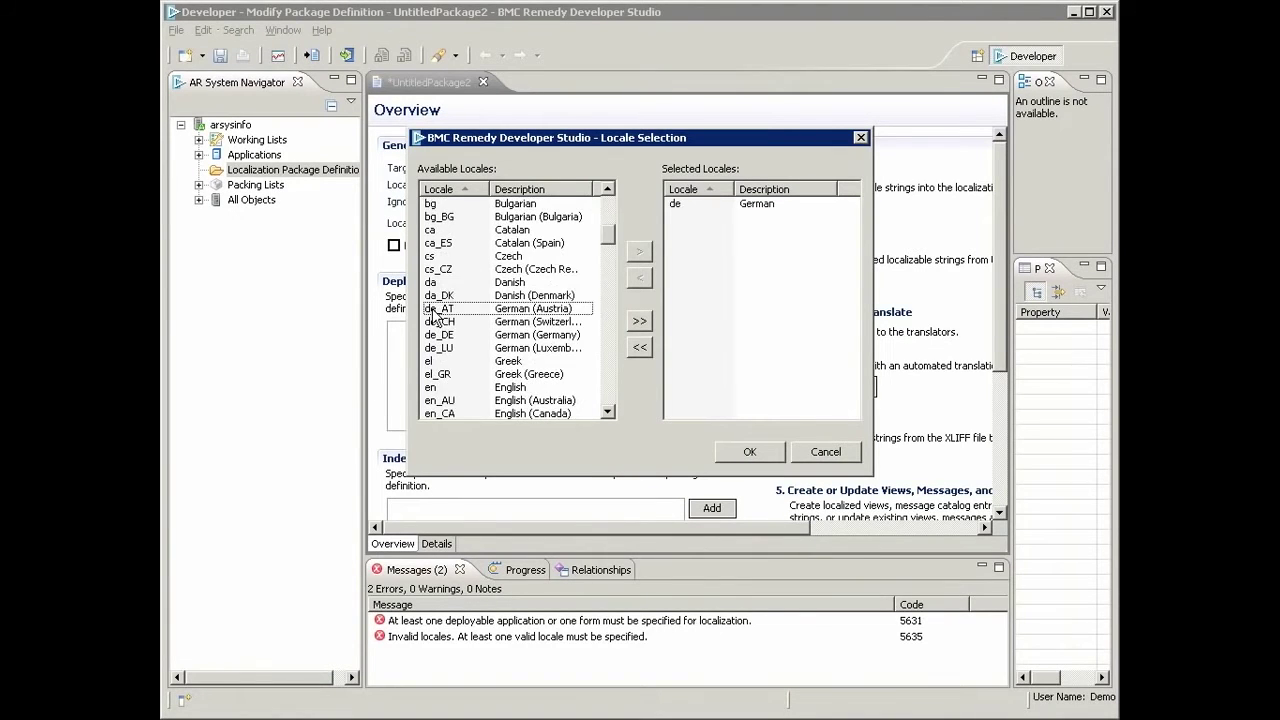
drag(610, 244, 605, 268)
double_click(437, 298)
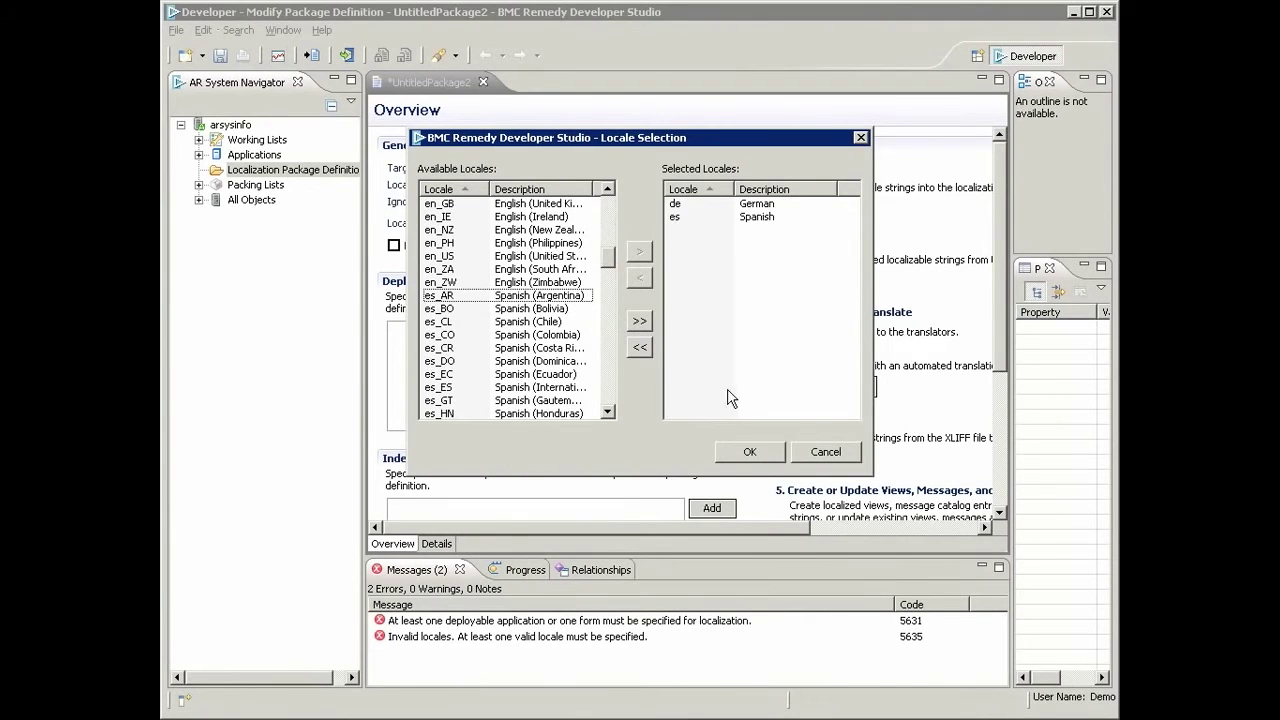
click(749, 451)
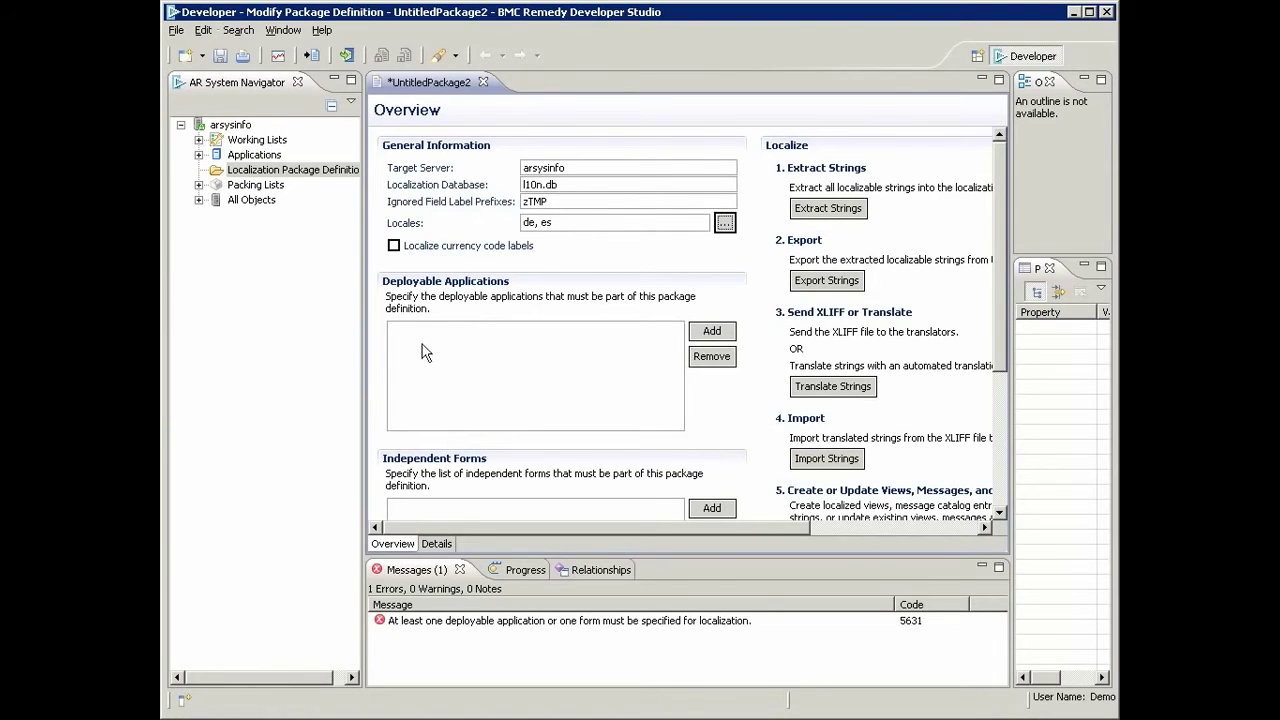
Enable localization of currency code labels and add VID:VideoRental to the package's deployable applications.
click(394, 246)
click(710, 332)
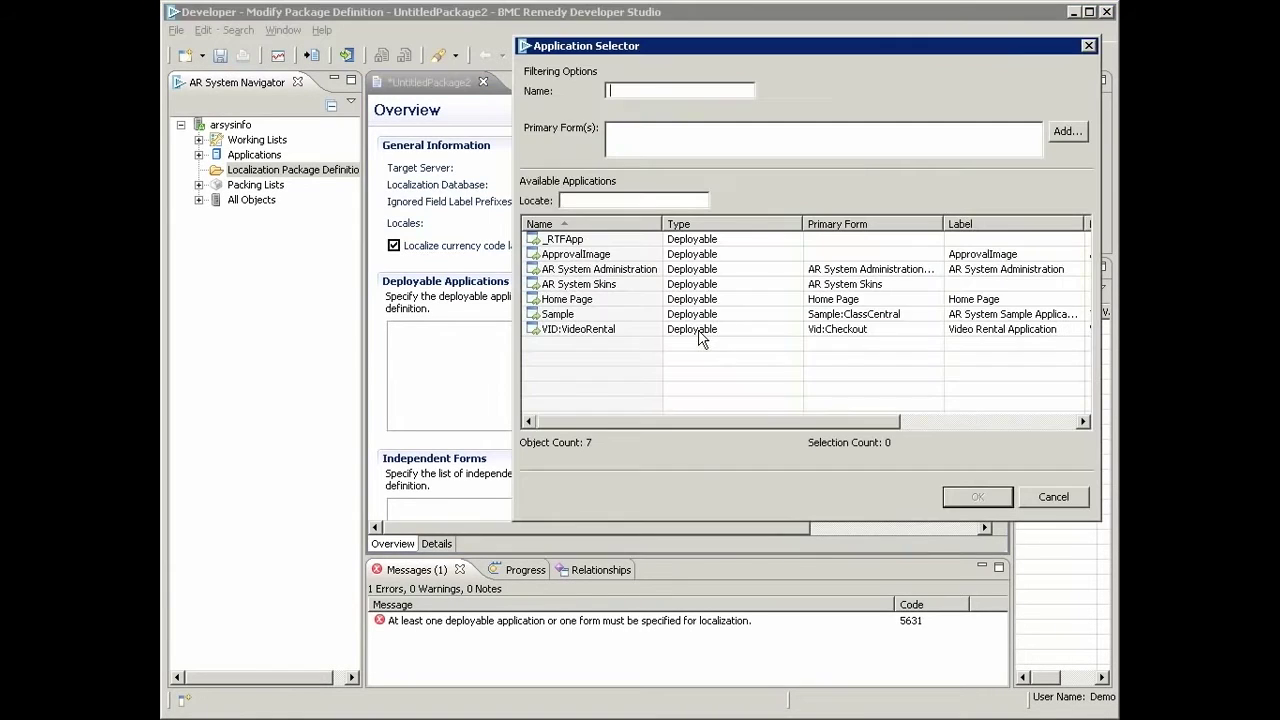
double_click(578, 333)
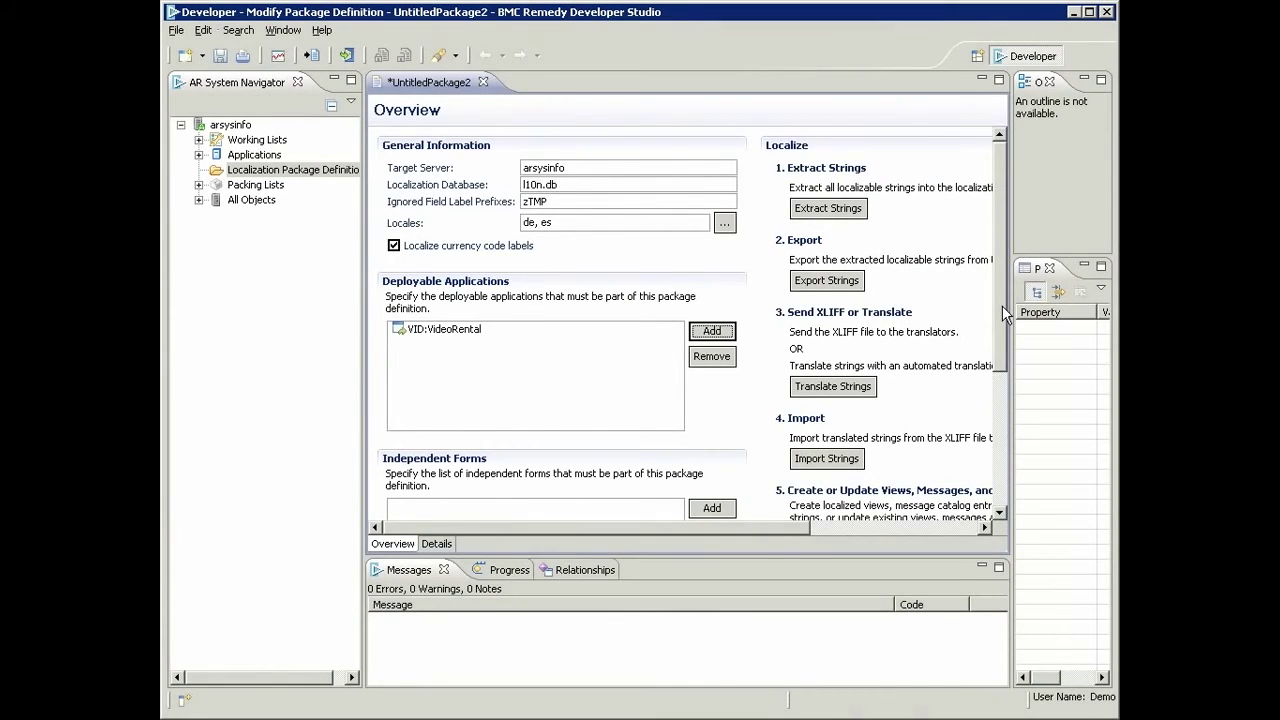
Examine the Independent Forms and View ID Range settings of the package definition.
drag(1002, 305, 980, 447)
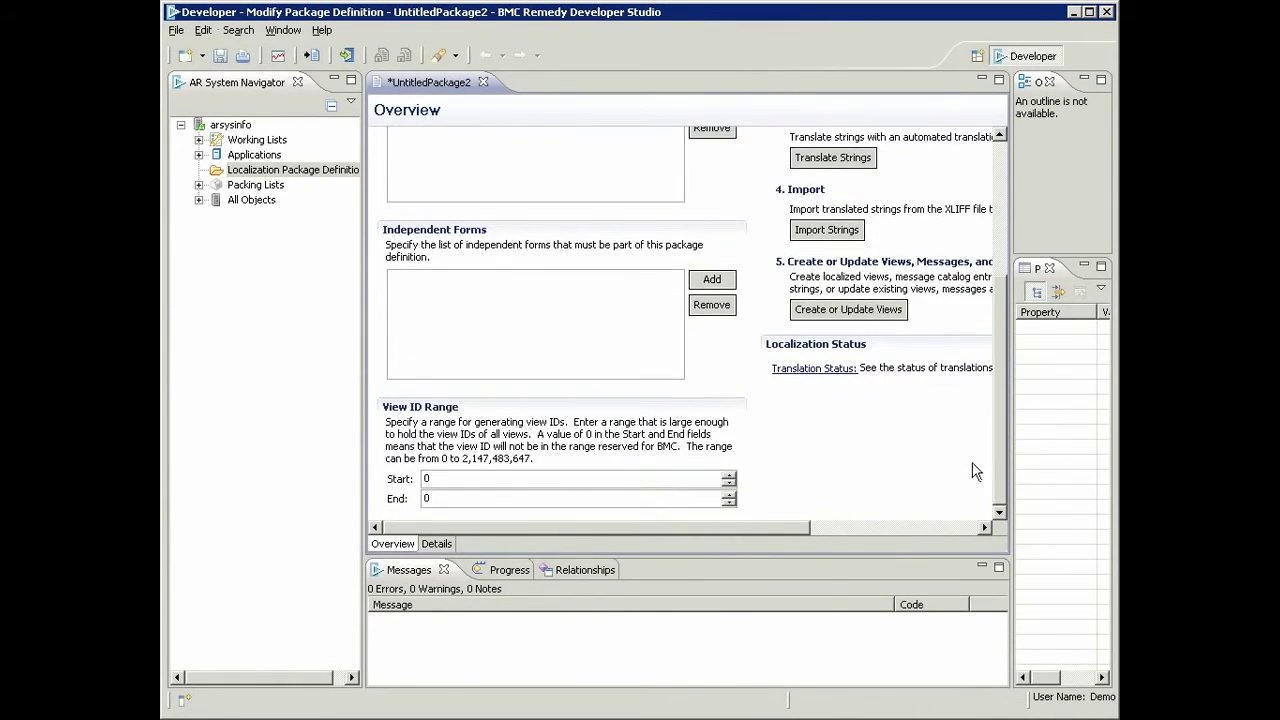
scroll(978, 466, up, 5)
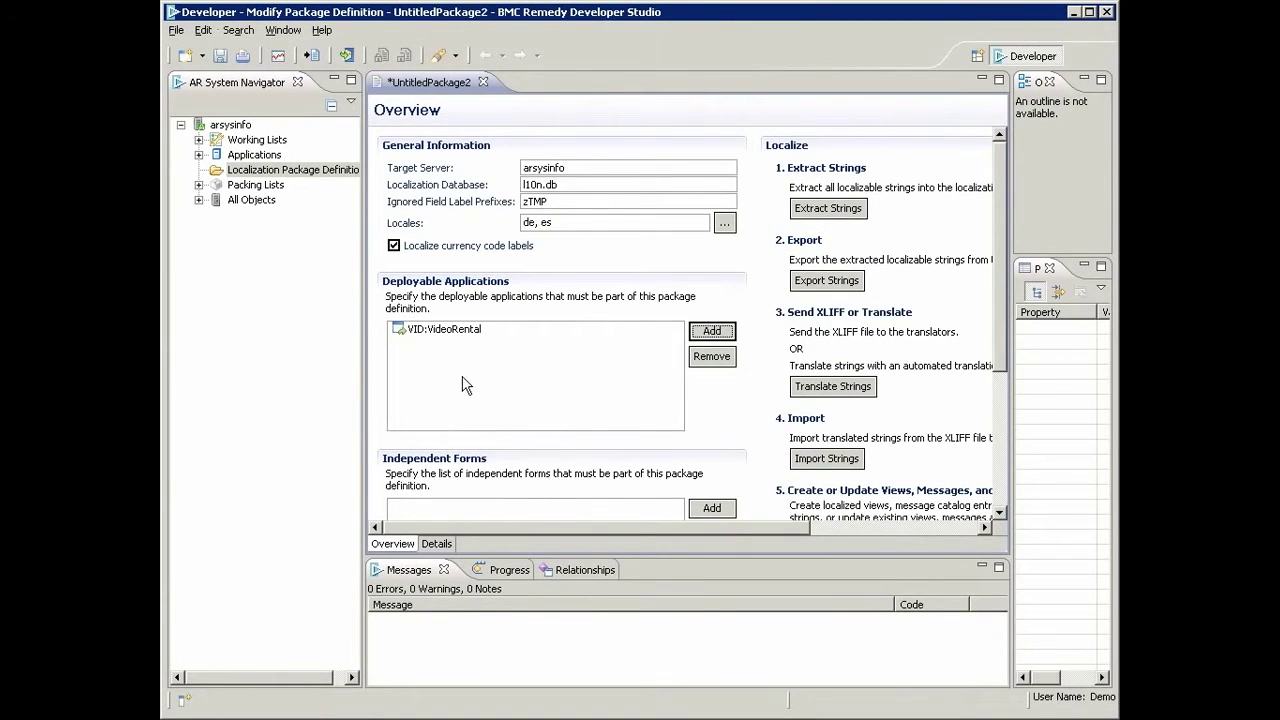
scroll(411, 291, down, 5)
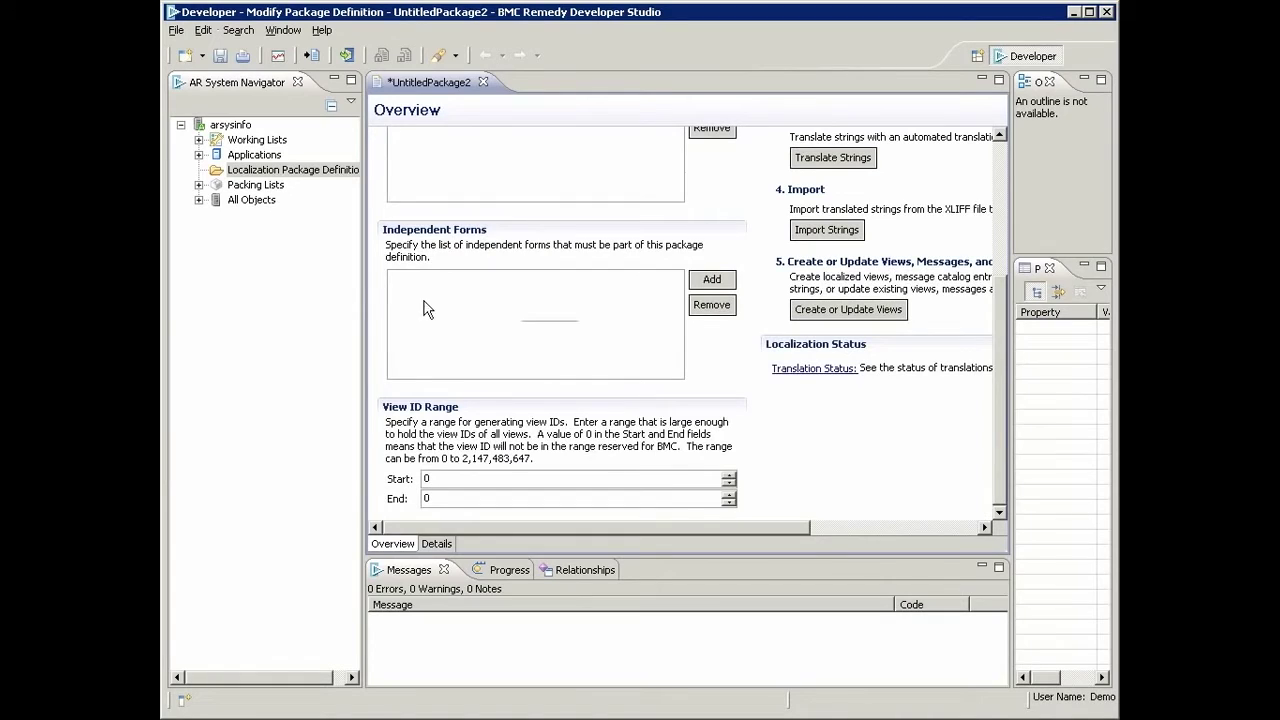
click(443, 483)
click(448, 500)
Save the package definition as Video Store App and extract its localizable strings into the localization database.
click(176, 31)
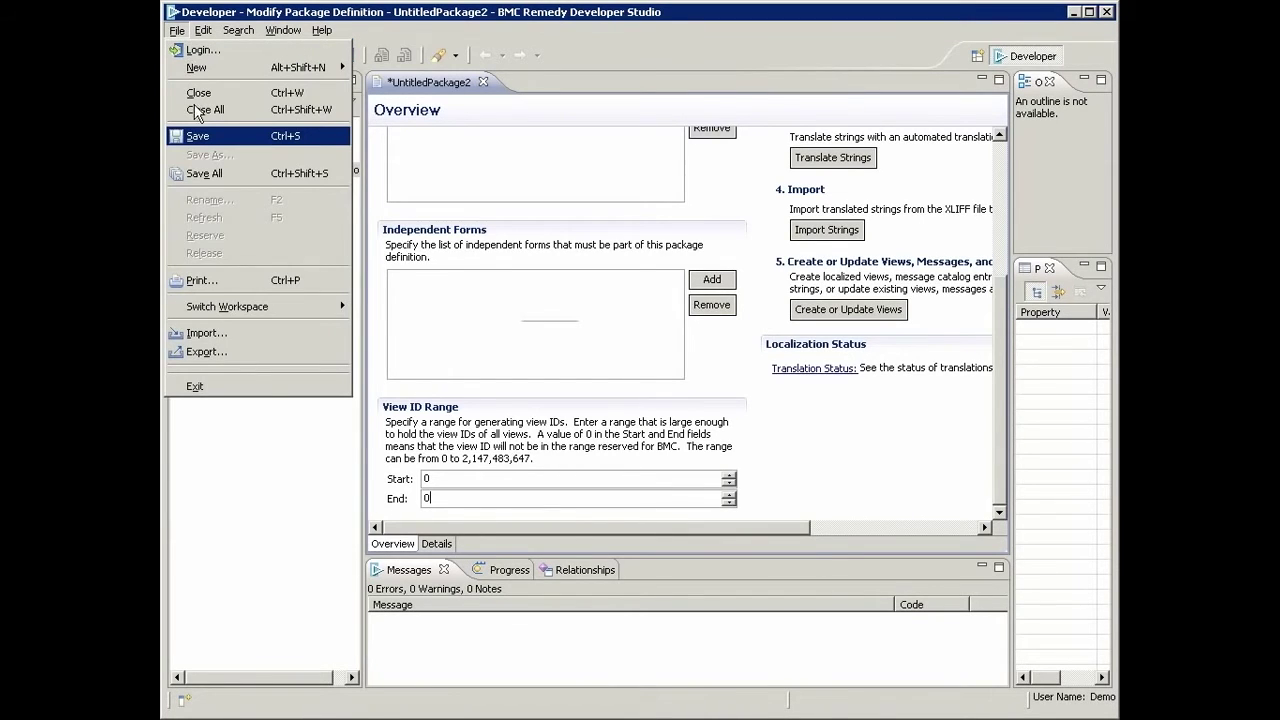
click(198, 137)
text(Video Store App)
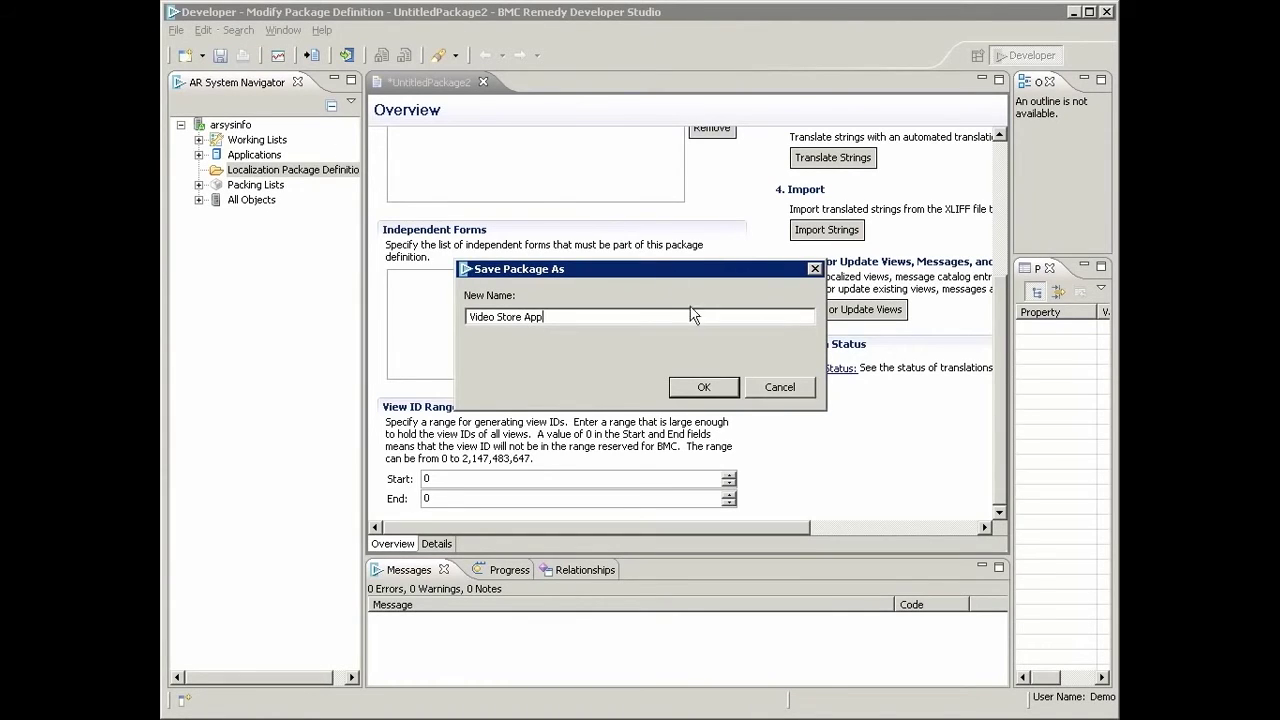
click(704, 387)
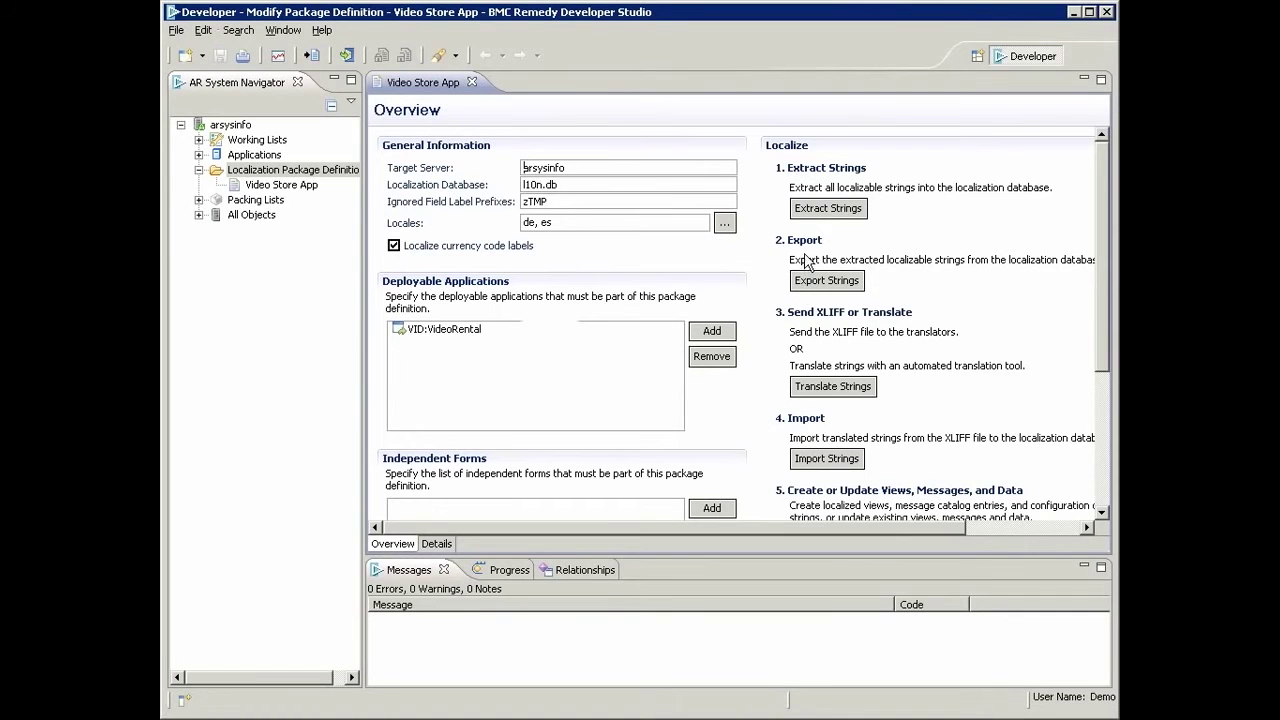
click(810, 216)
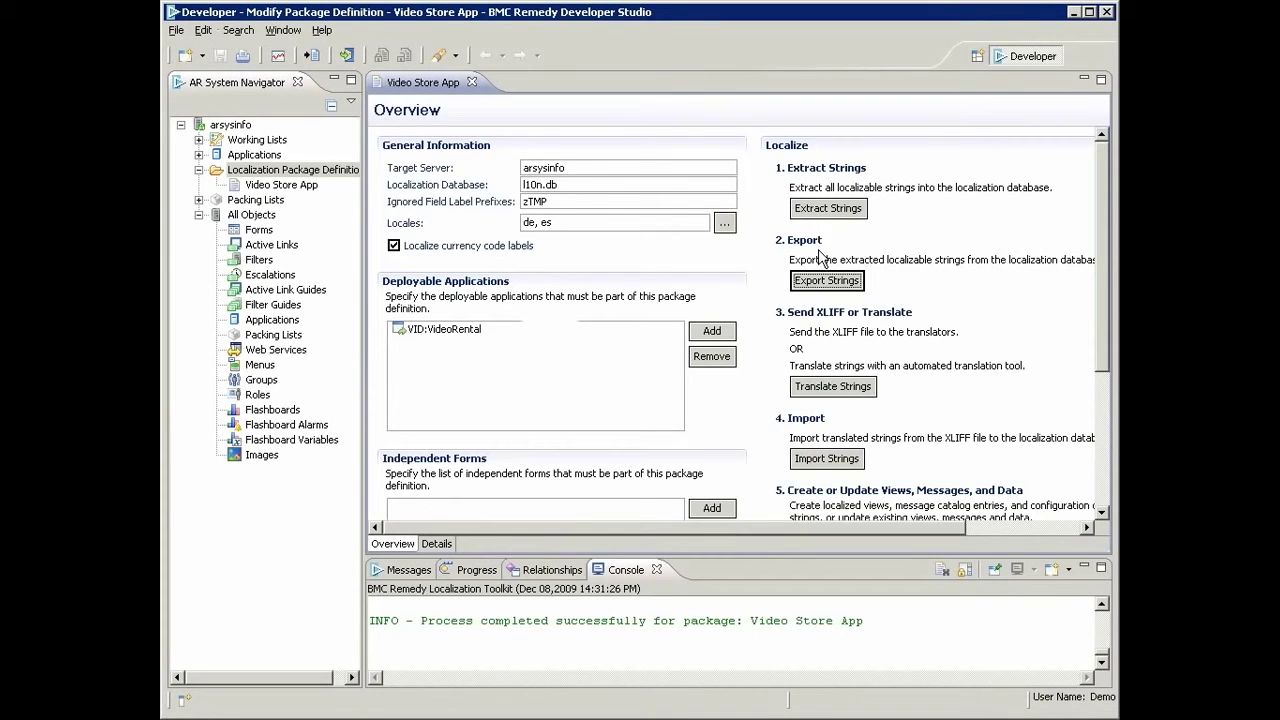
Start exporting the strings and set the export file to VideoStoreApp.xlf, of type XML Localization Interchange File, in the l10n folder.
click(821, 281)
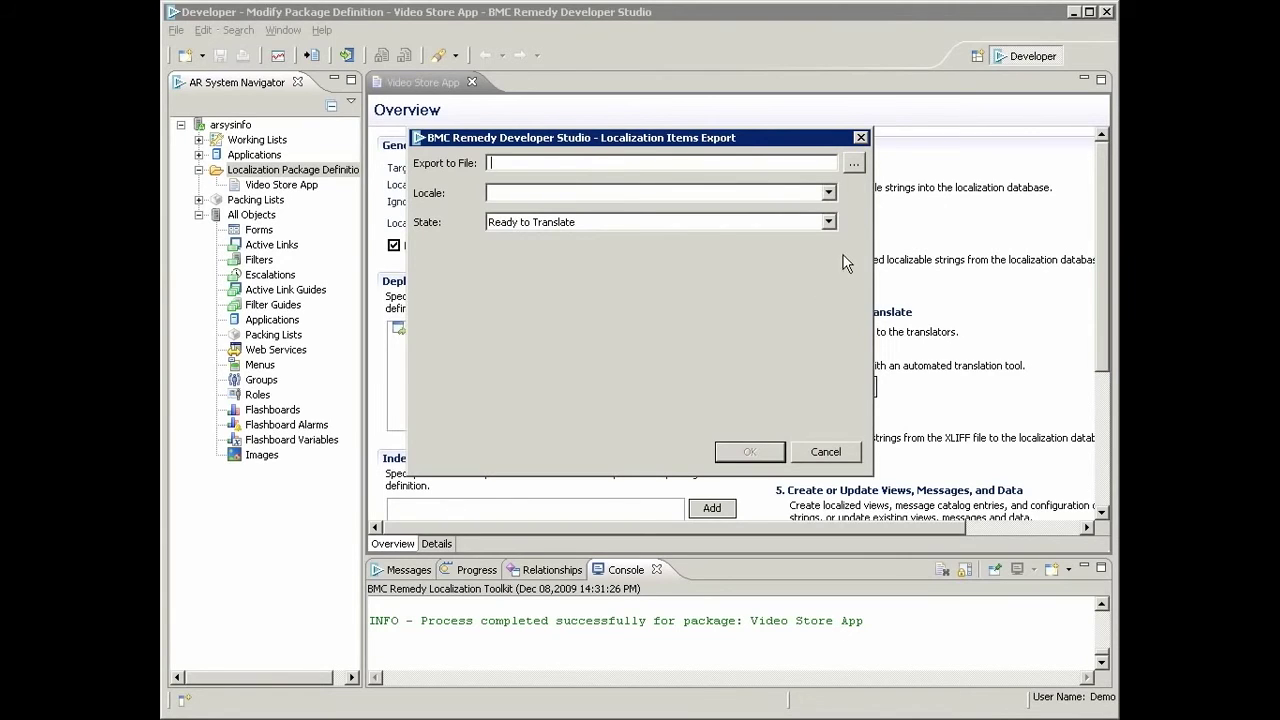
click(853, 163)
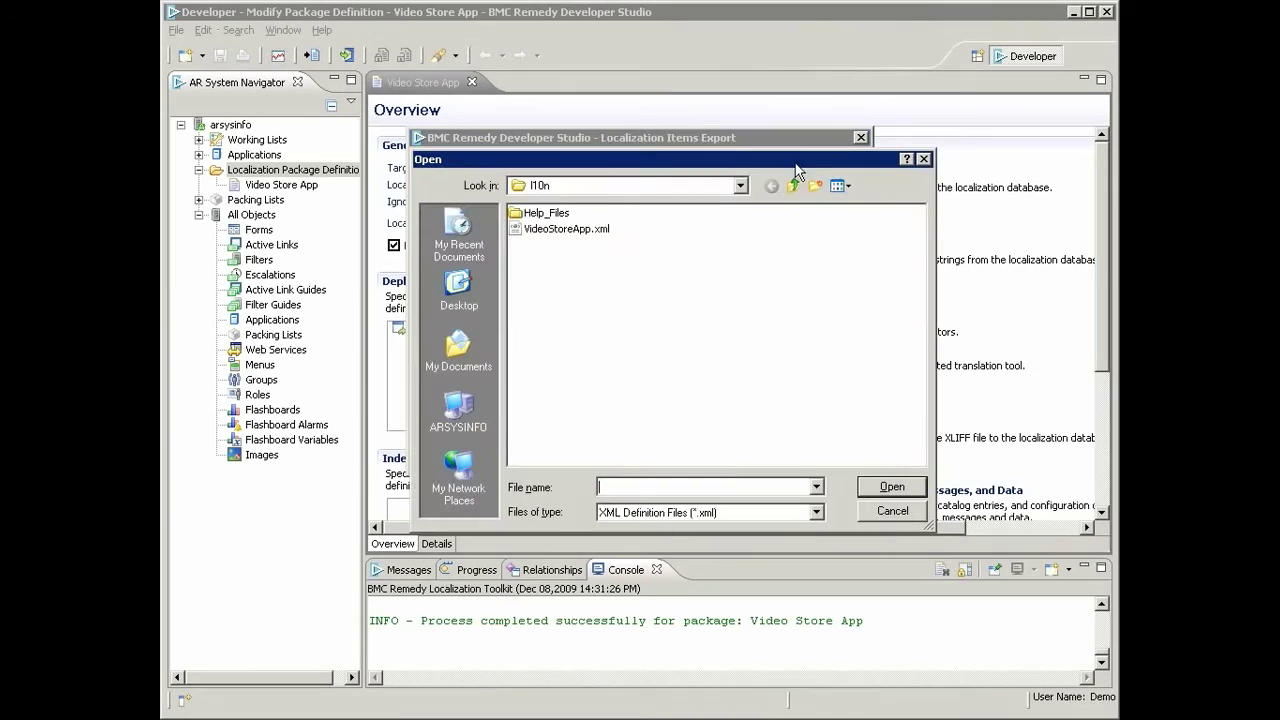
click(740, 186)
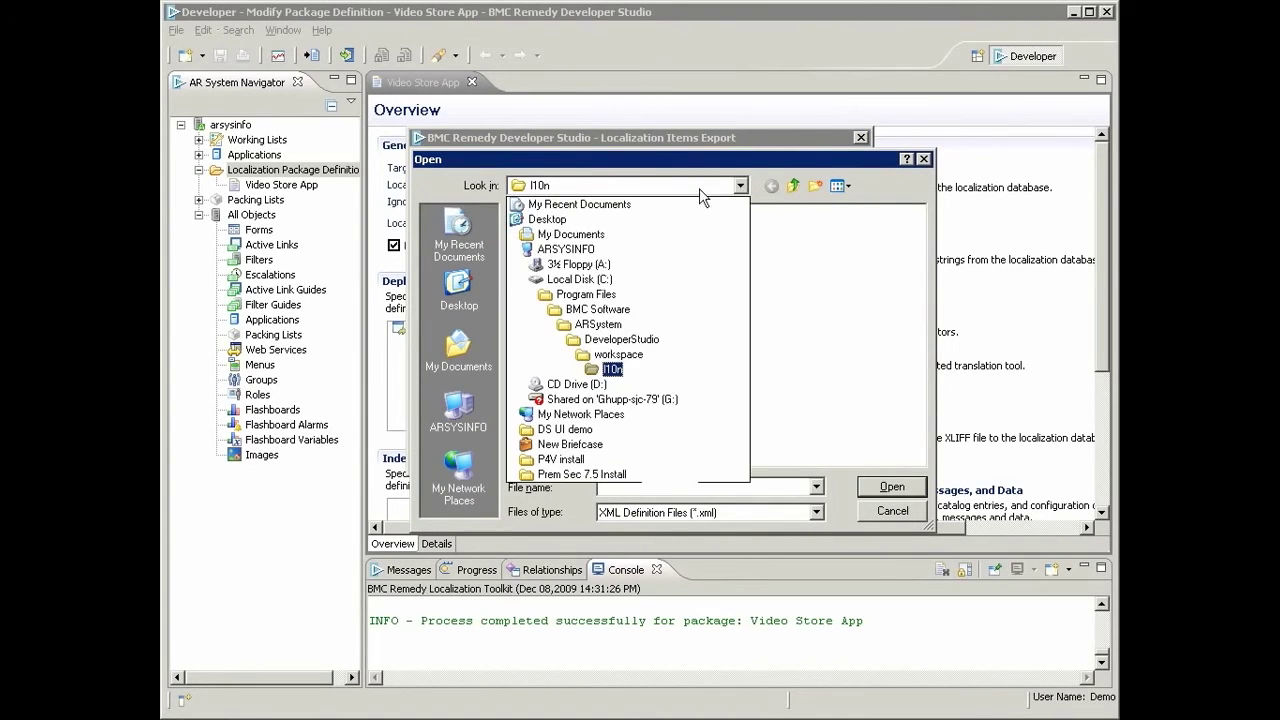
click(612, 369)
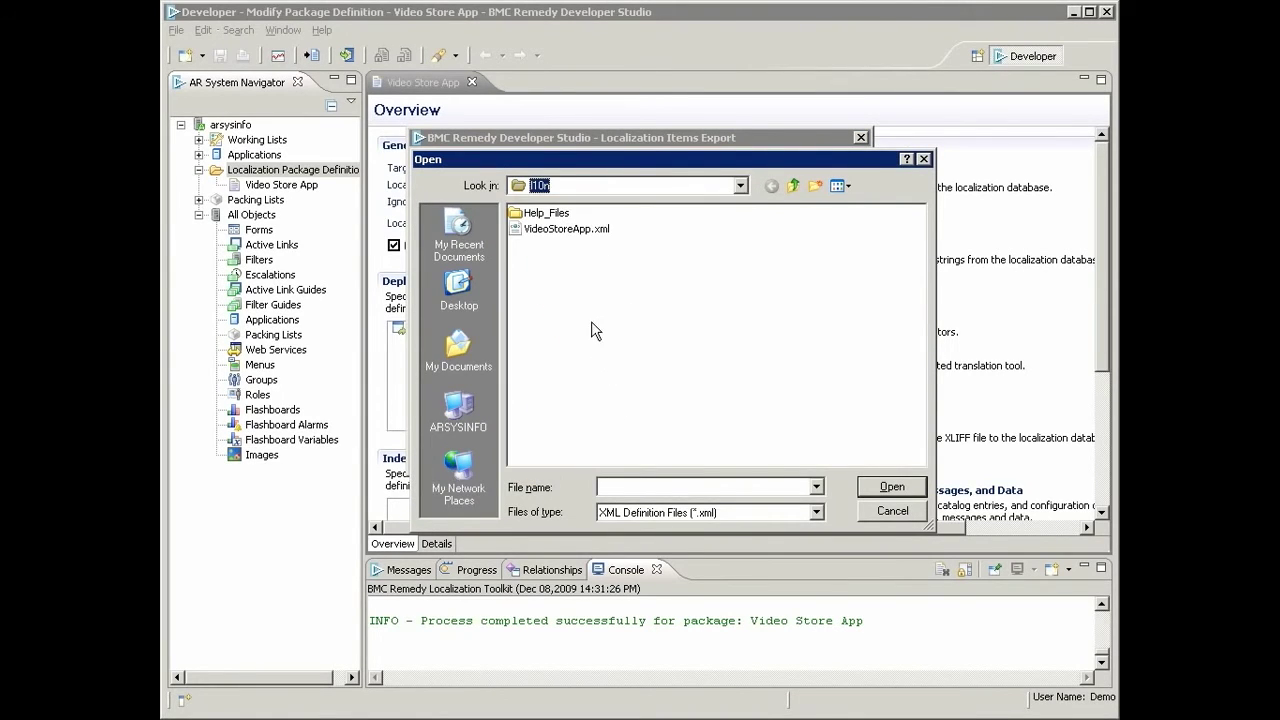
click(589, 229)
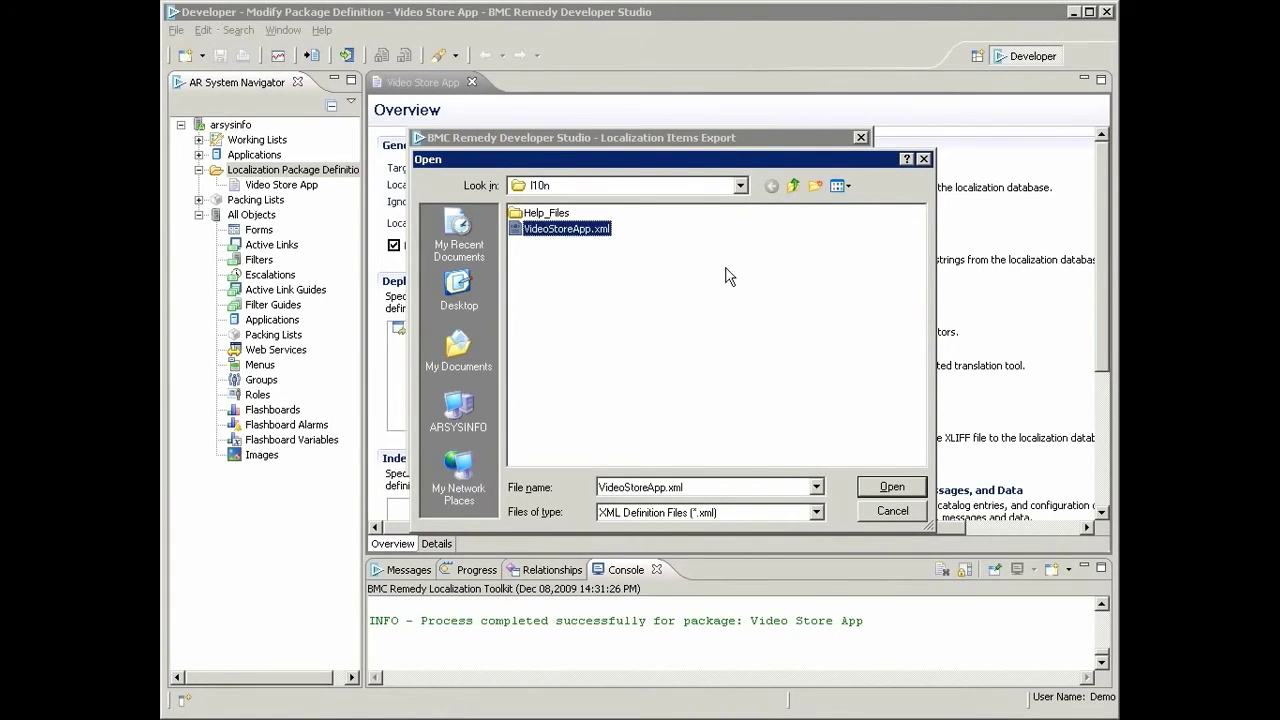
click(816, 512)
click(790, 541)
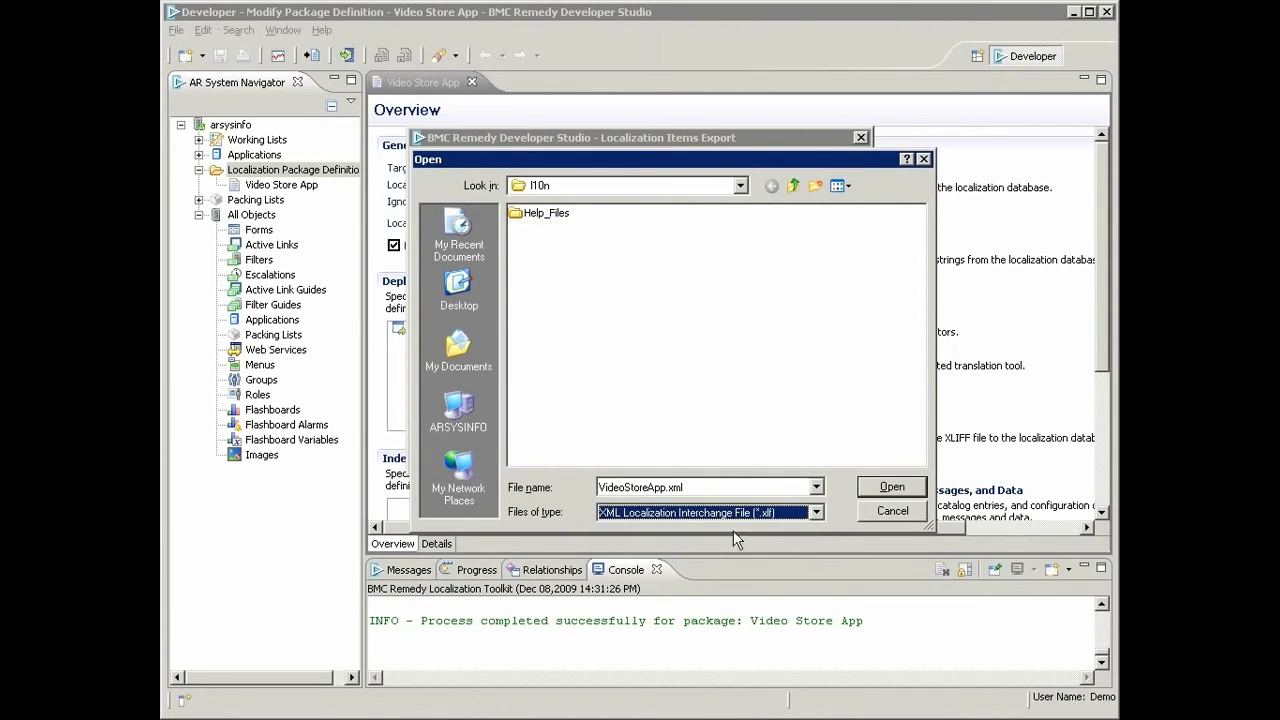
double_click(699, 485)
text(xlf)
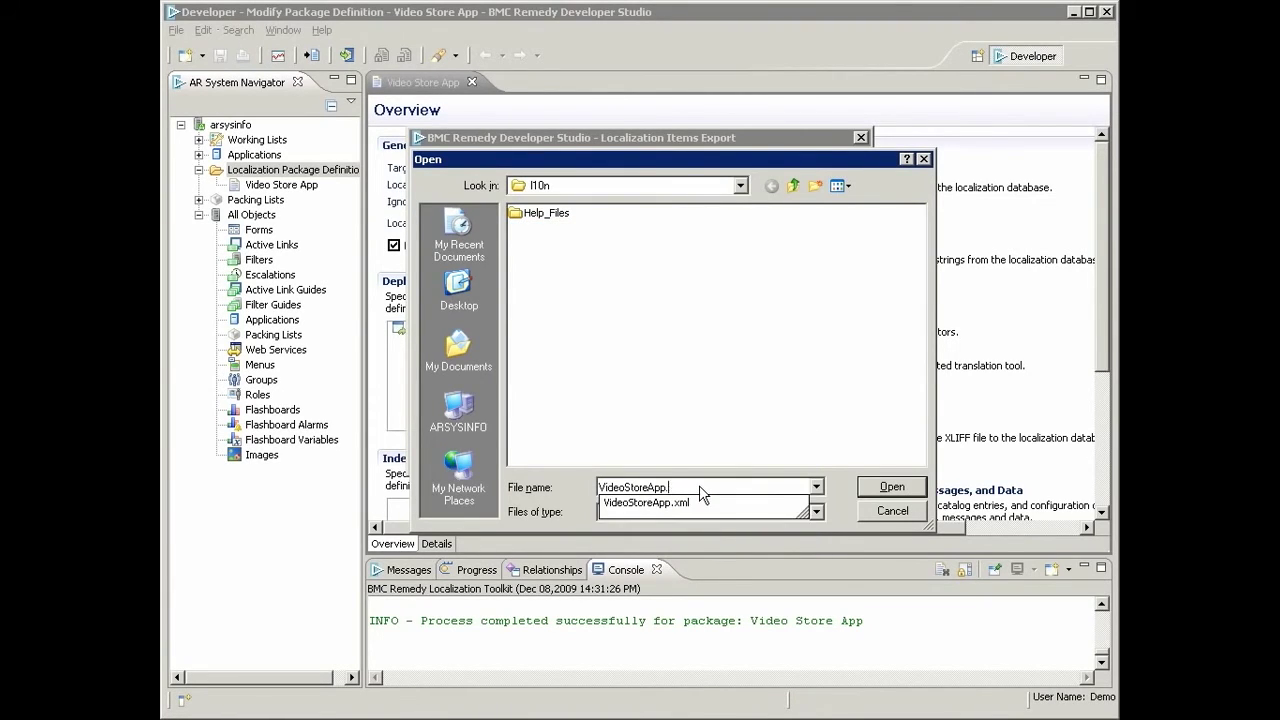
click(891, 488)
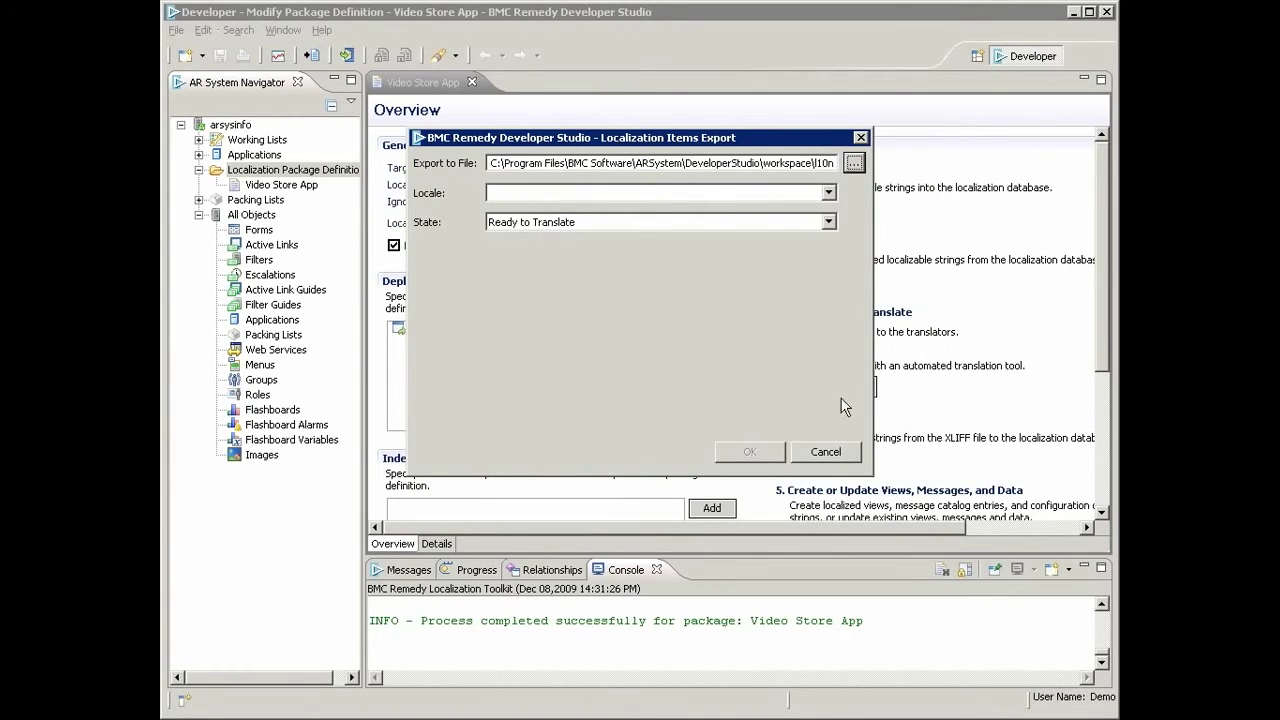
Choose the es locale for the export and export its Ready to Translate strings.
click(829, 193)
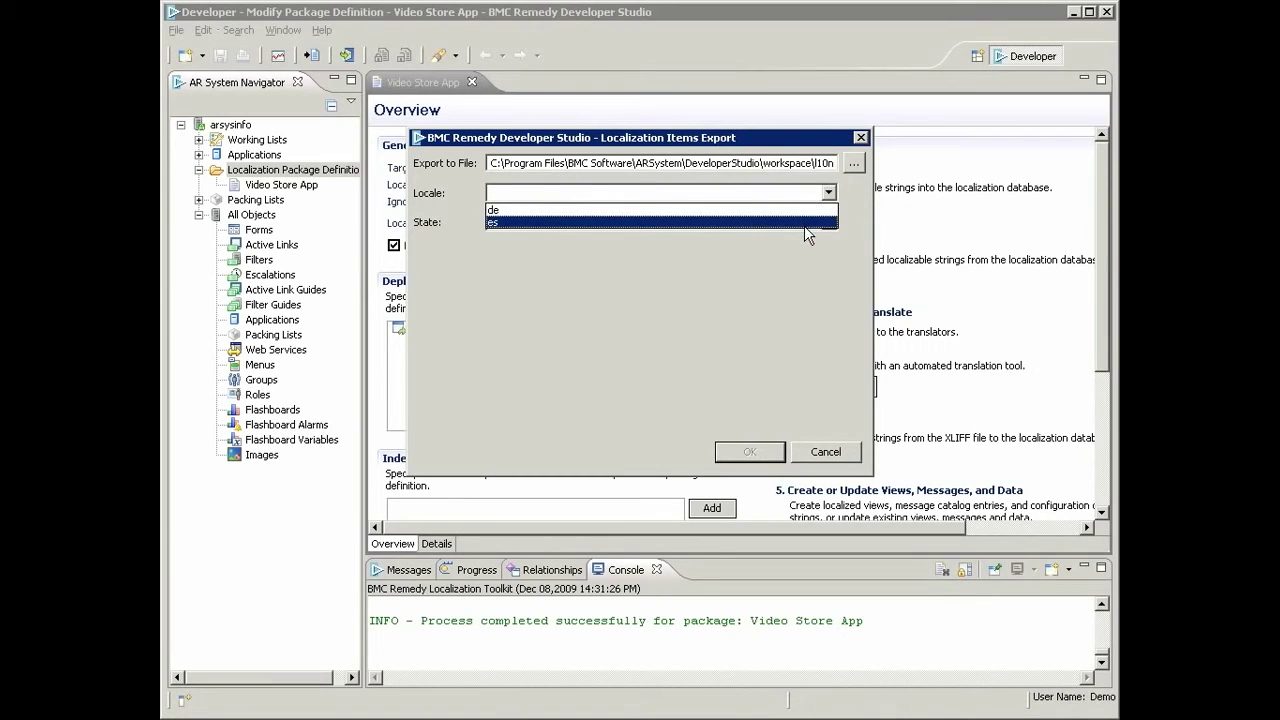
click(807, 222)
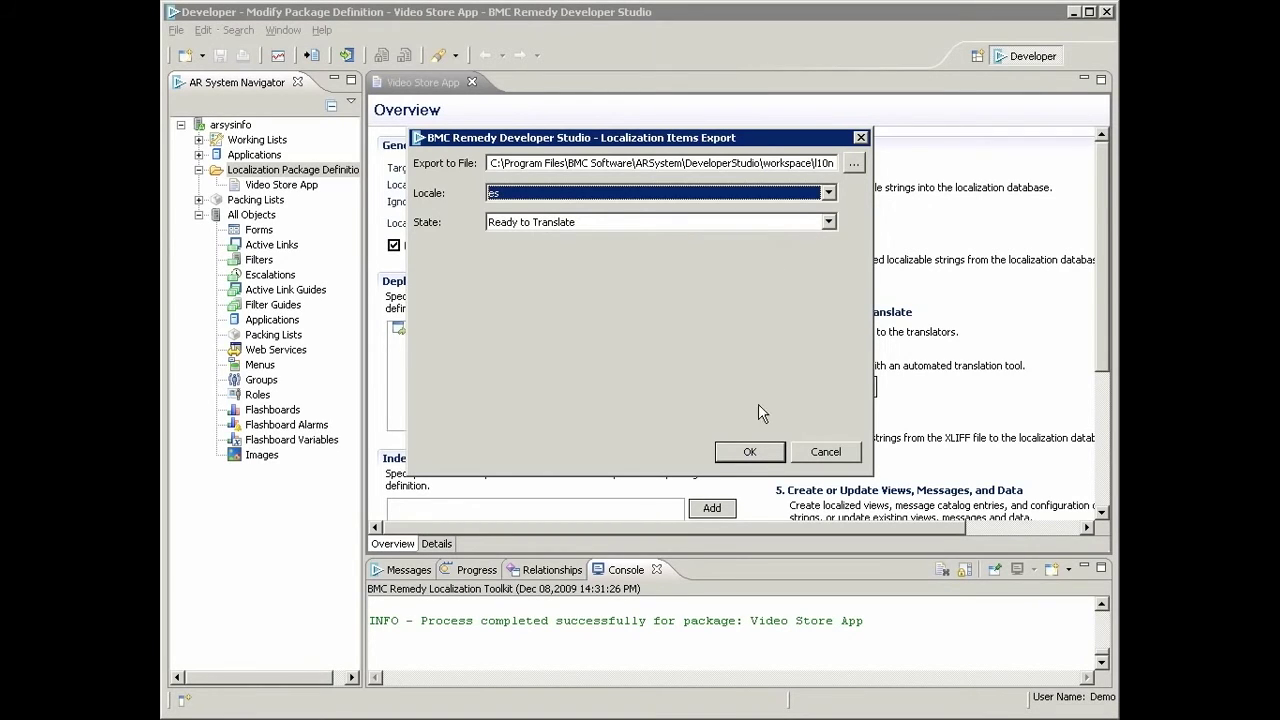
click(752, 452)
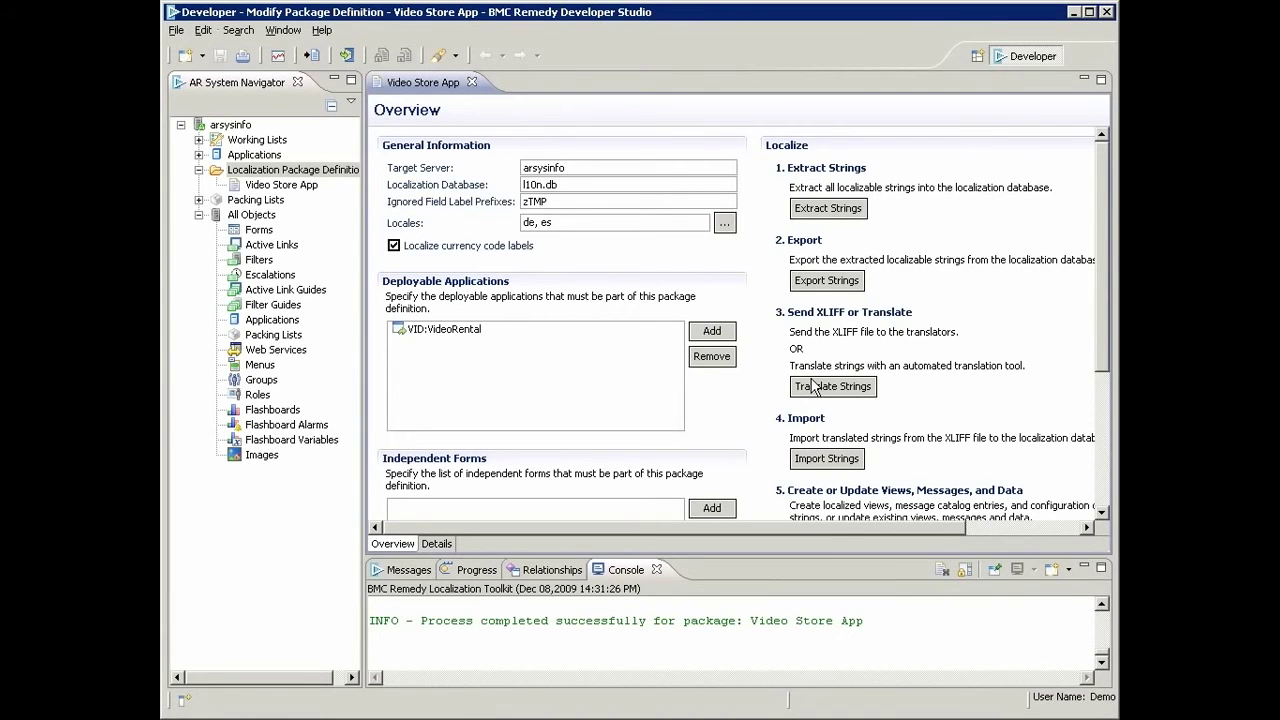
View the package's translation status and open the Ready to Translate items for the fr locale.
click(812, 386)
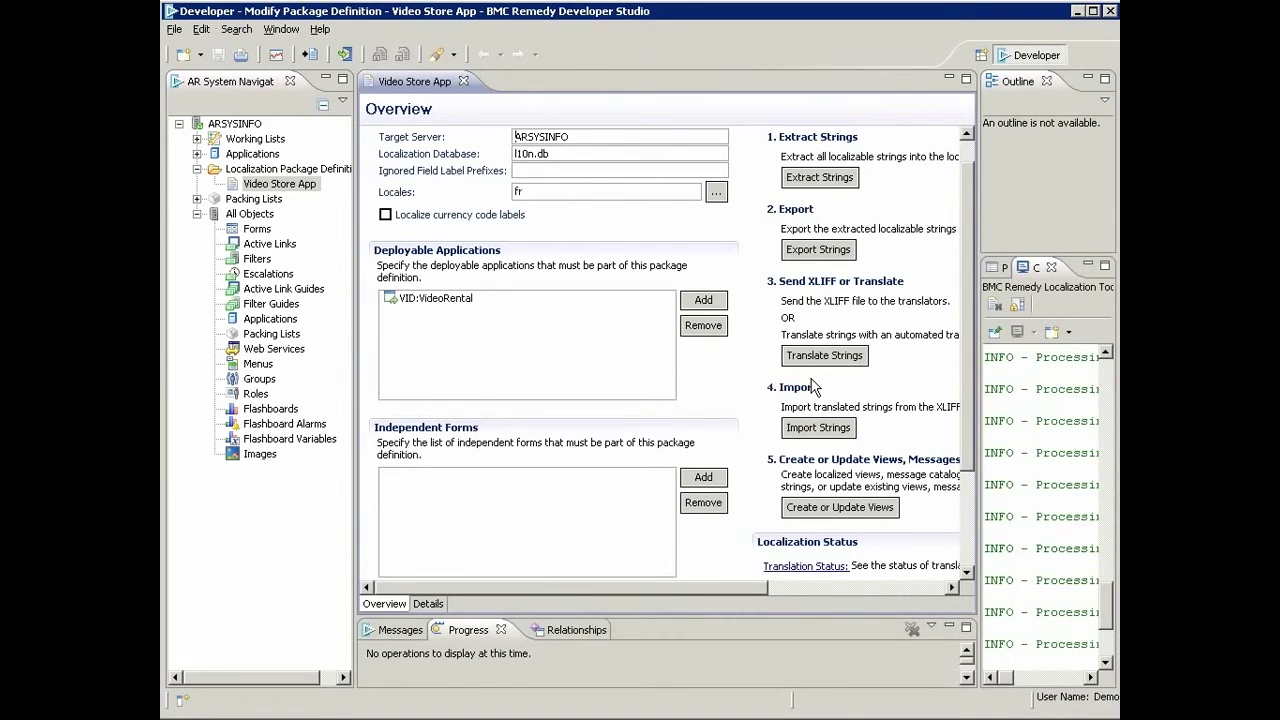
click(796, 567)
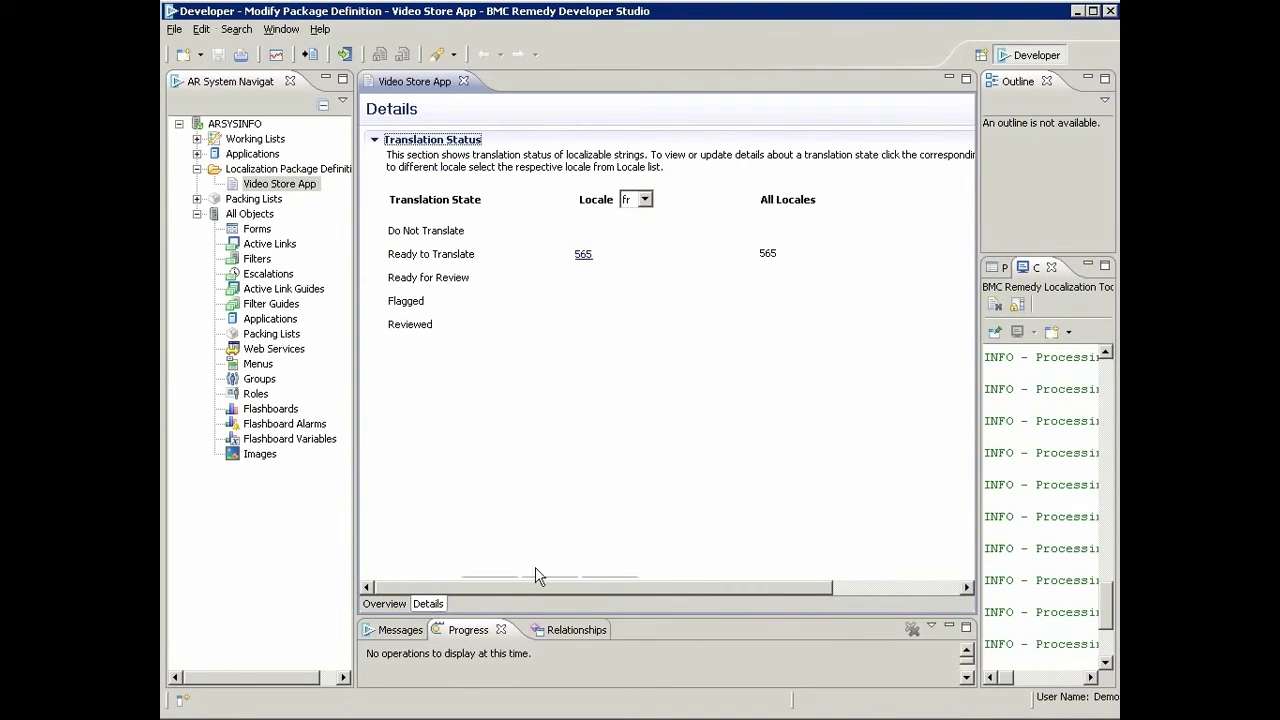
click(644, 200)
click(584, 256)
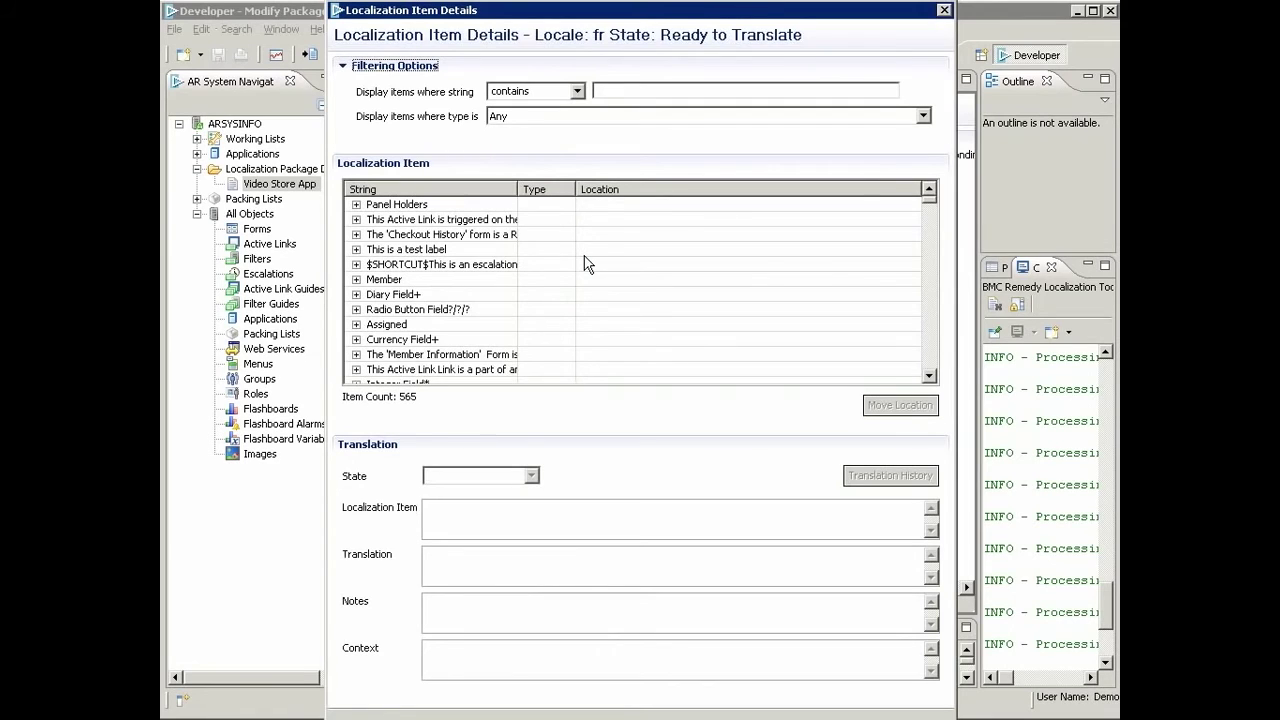
Enter assigne as the French translation of the Assigned label located in the VID:CheckoutHistory Default Administrator View.
click(388, 326)
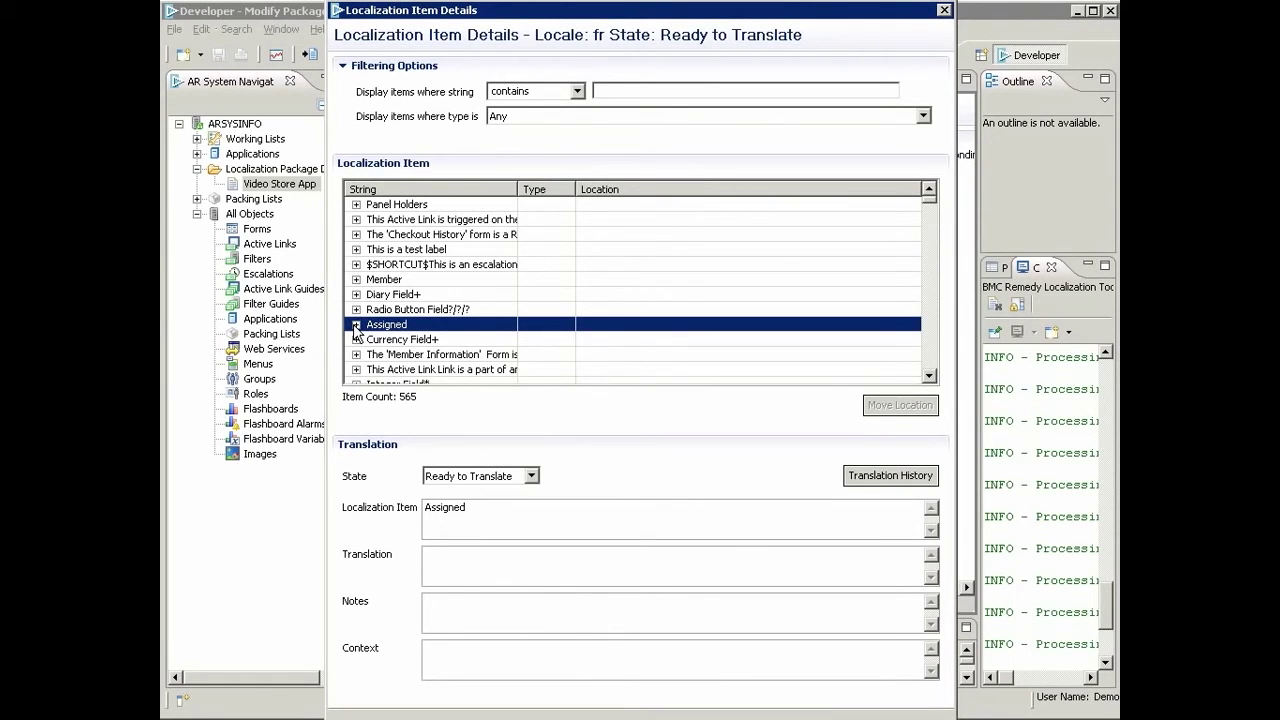
click(355, 326)
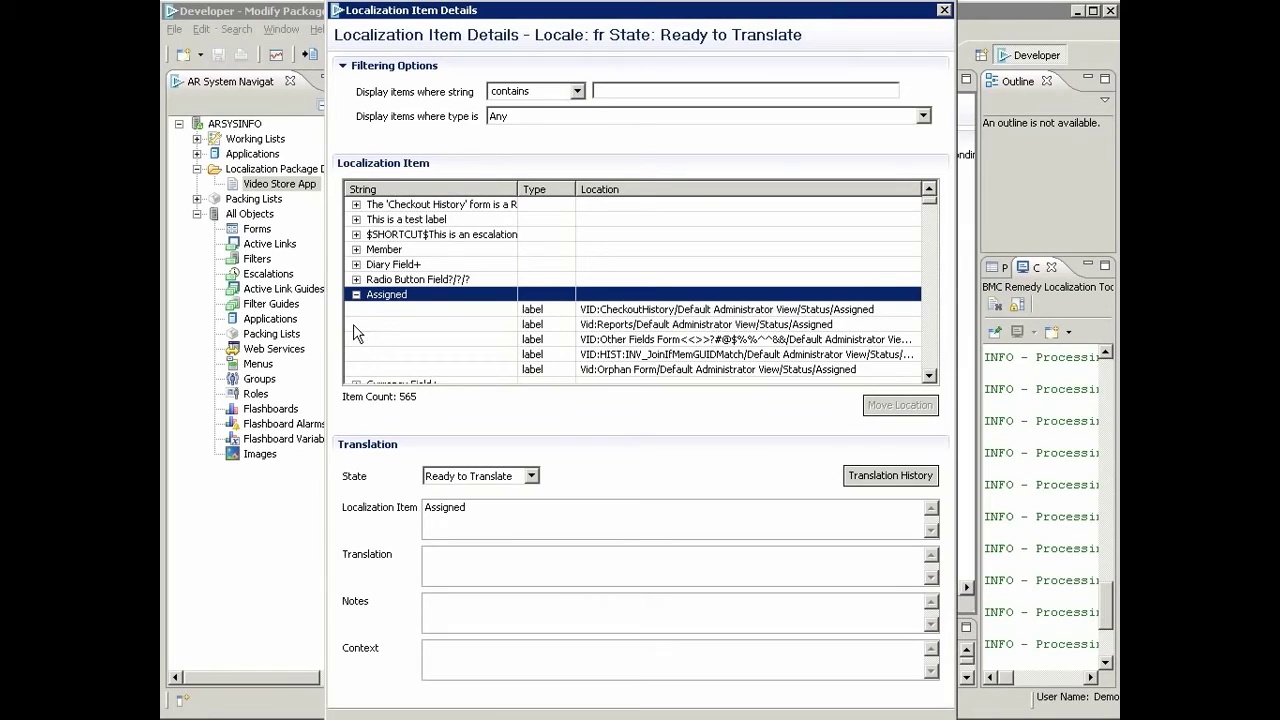
click(629, 312)
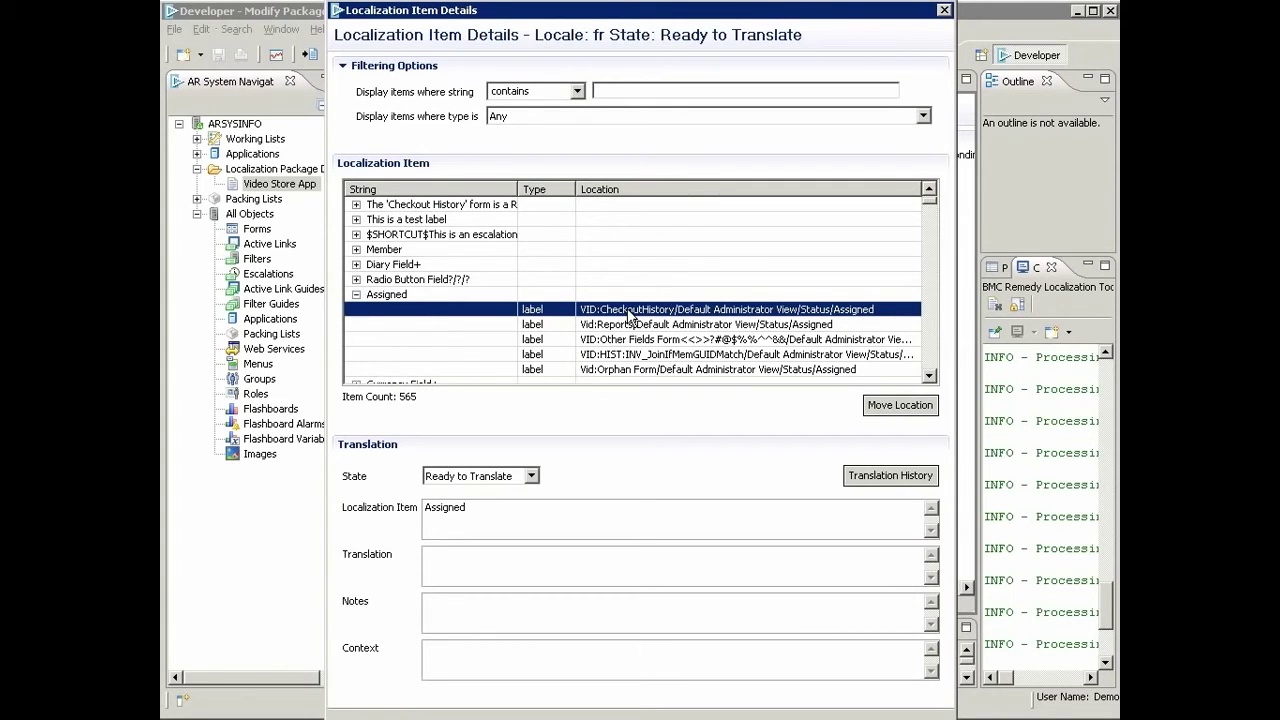
click(474, 568)
text(assigne)
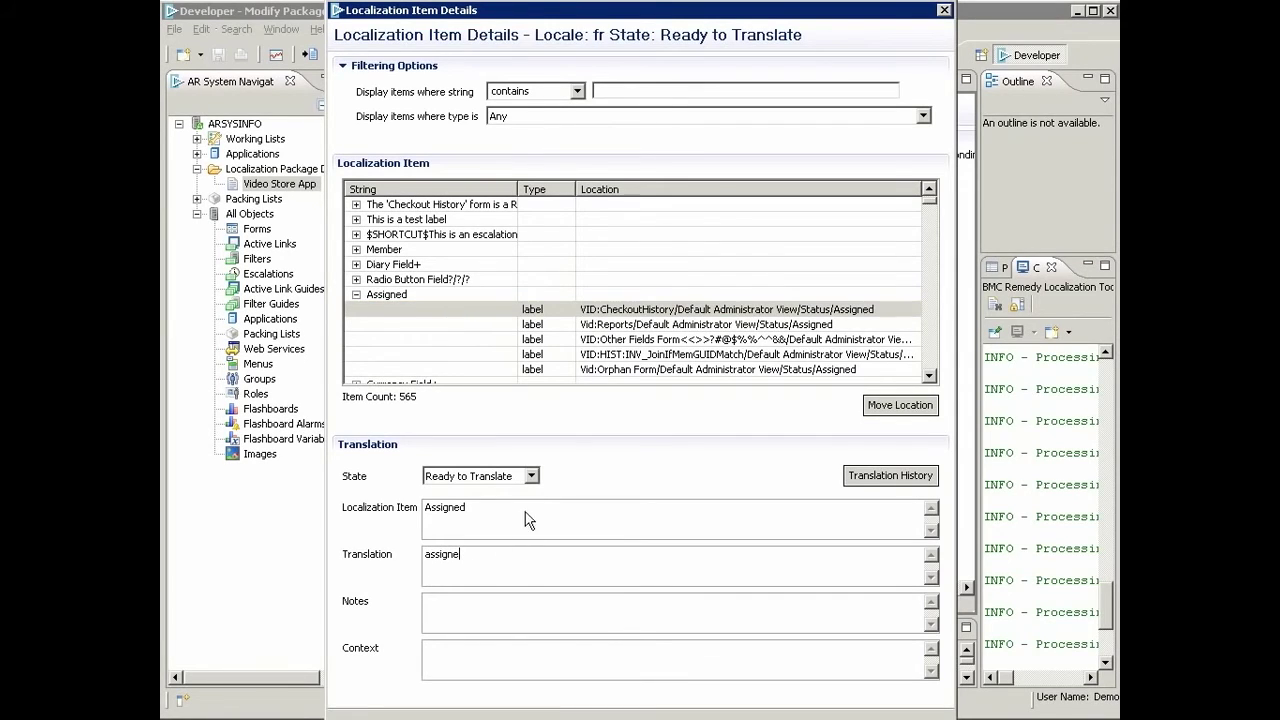
Set the Assigned label's translation state to Ready for Review and open its translation history.
click(531, 476)
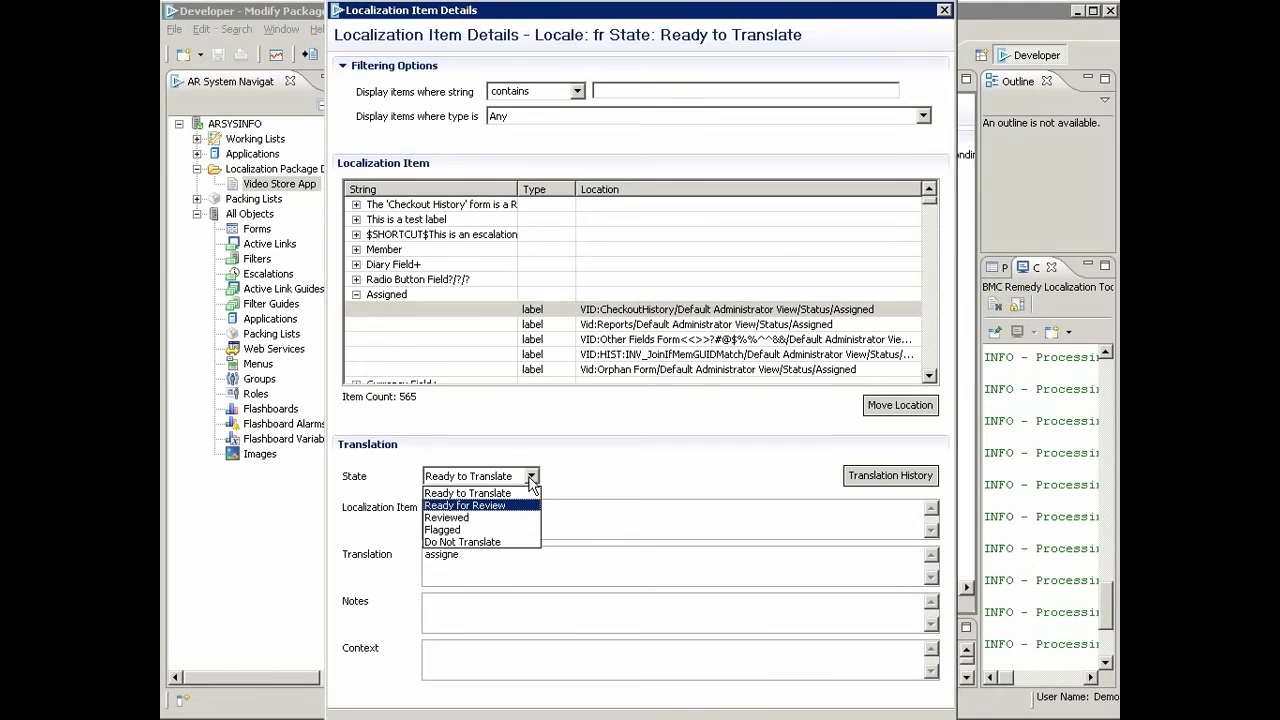
click(514, 506)
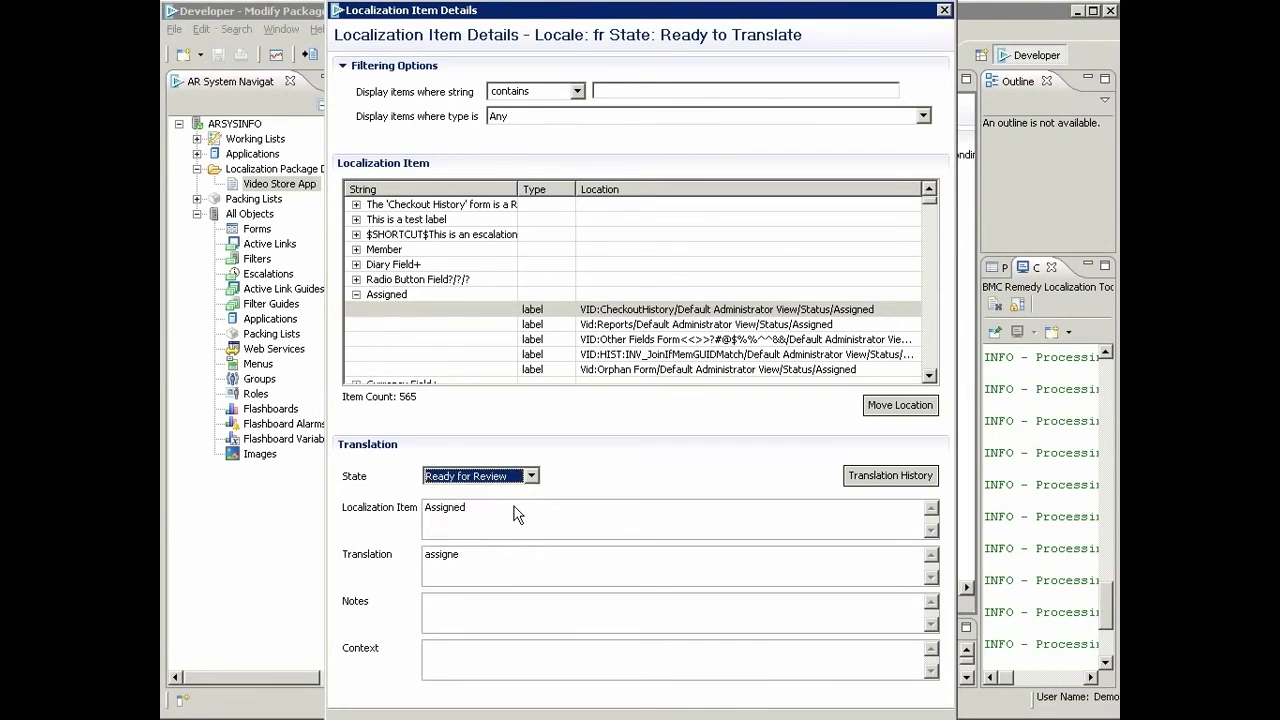
click(876, 475)
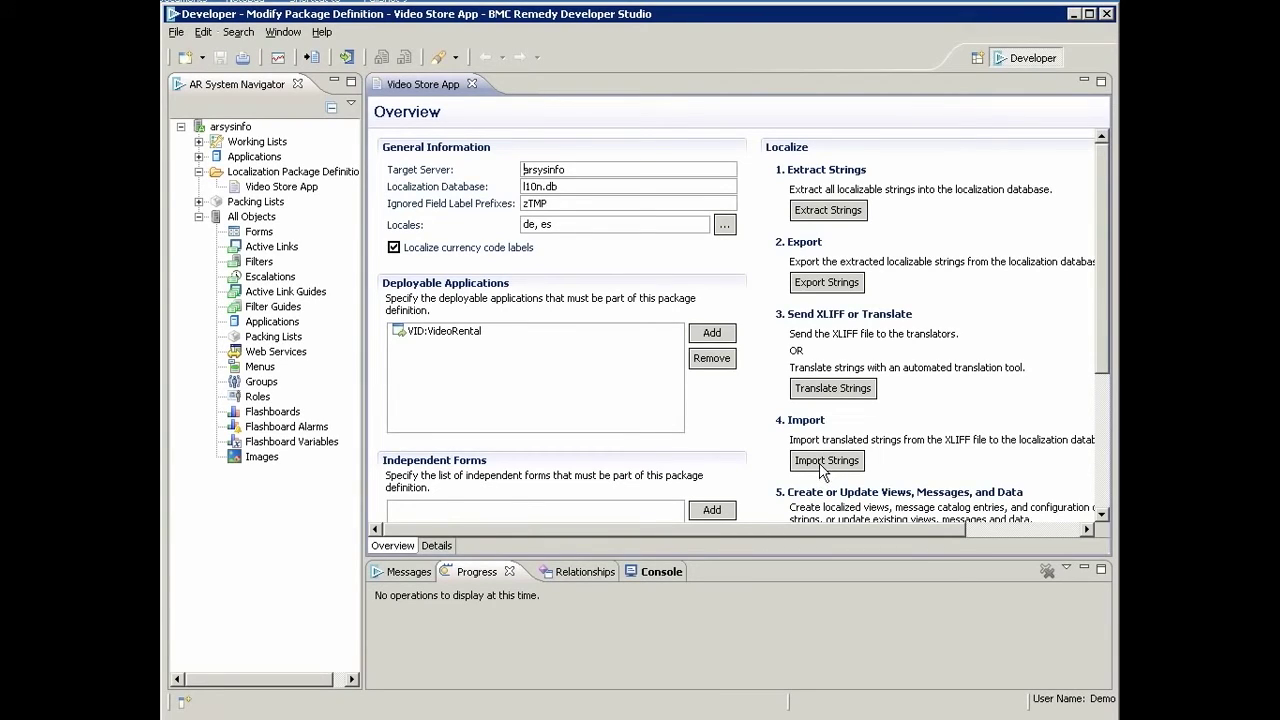
Import the translated strings from VideoStoreApp.xlf in the l10n folder with the state Ready for Review.
click(822, 462)
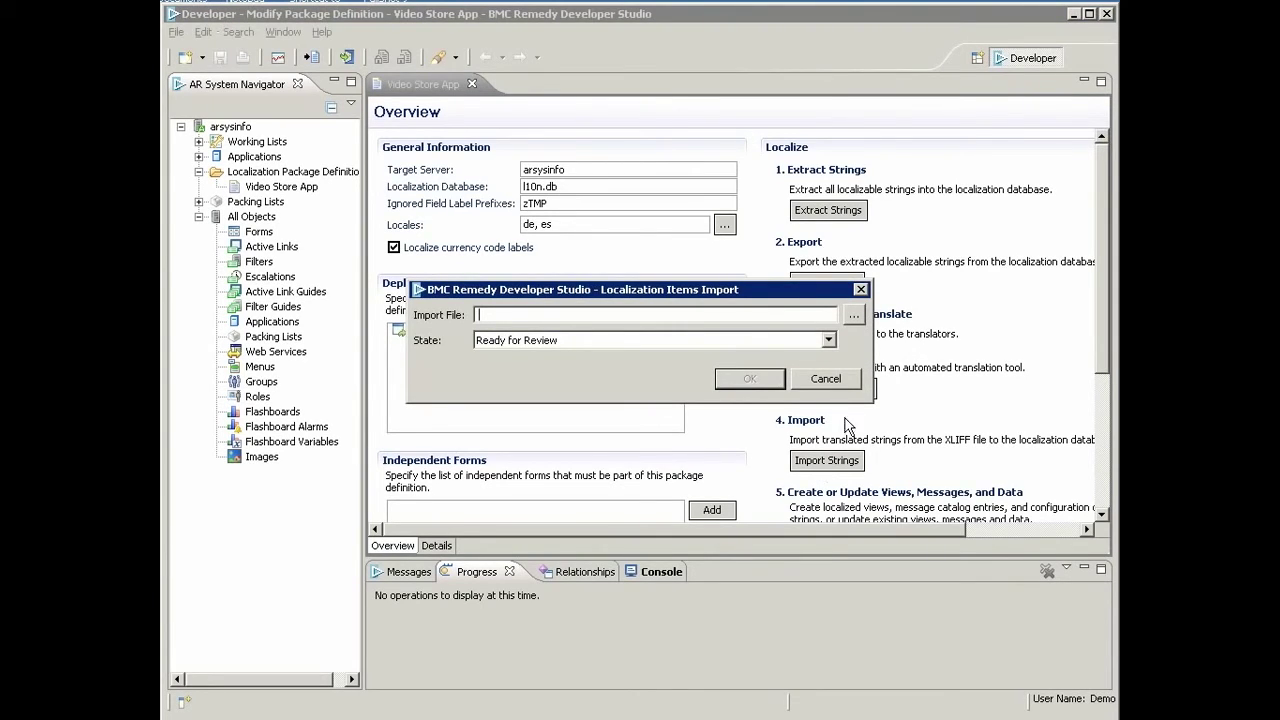
click(853, 314)
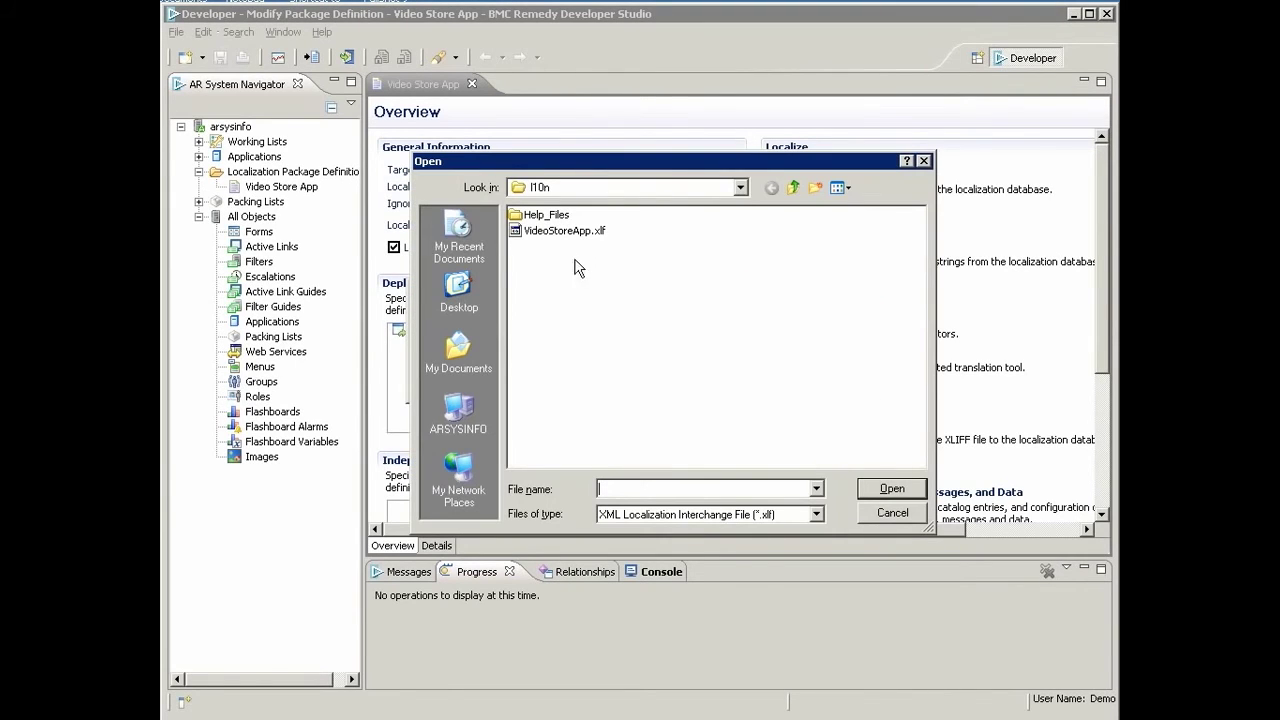
click(563, 230)
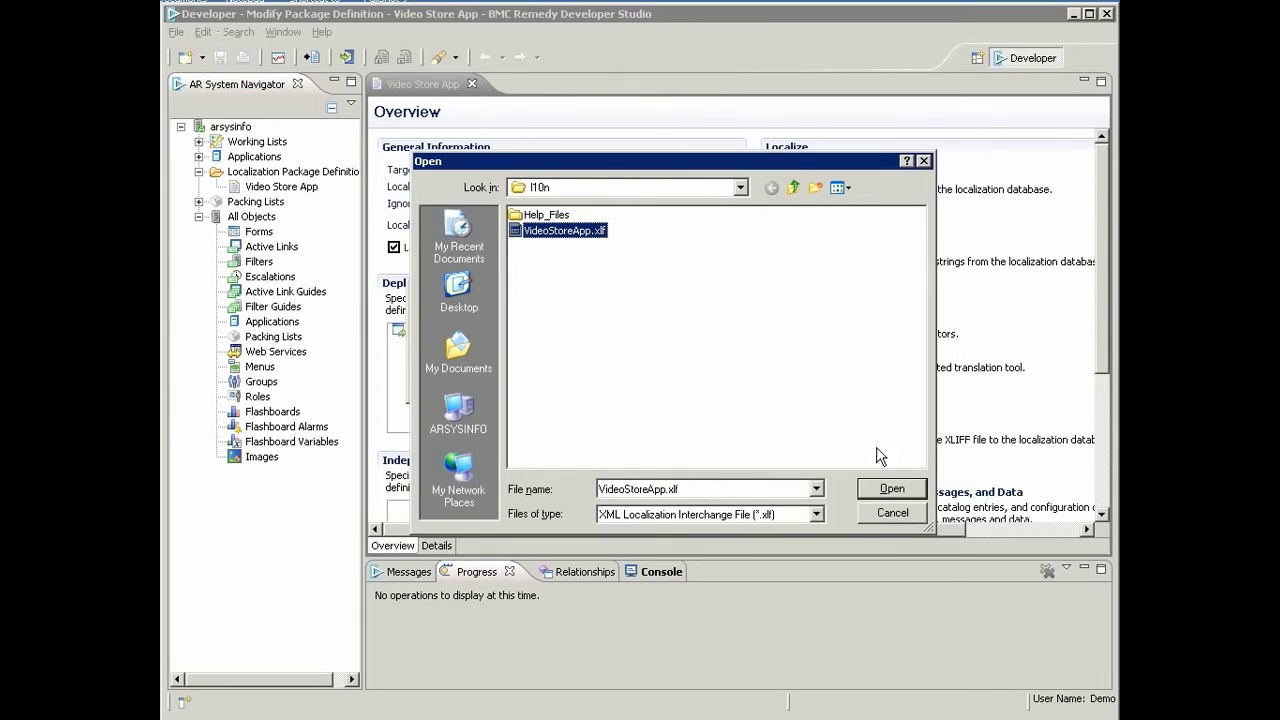
click(881, 488)
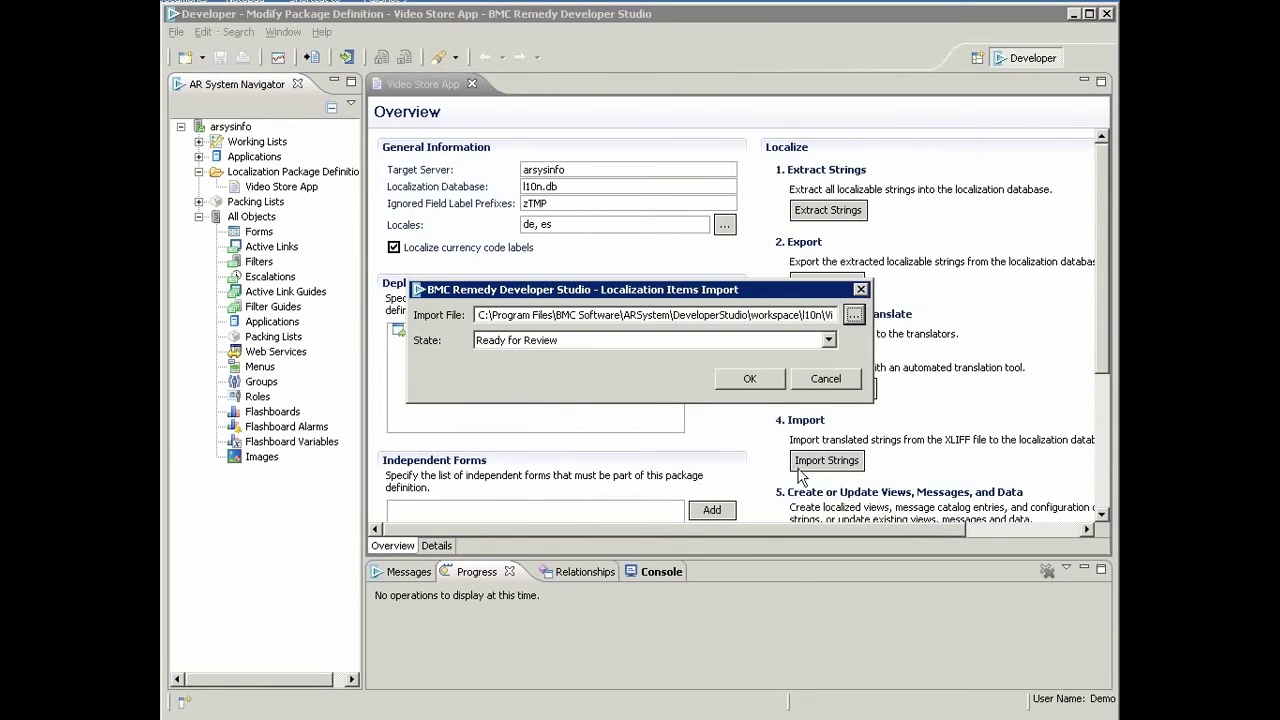
click(750, 379)
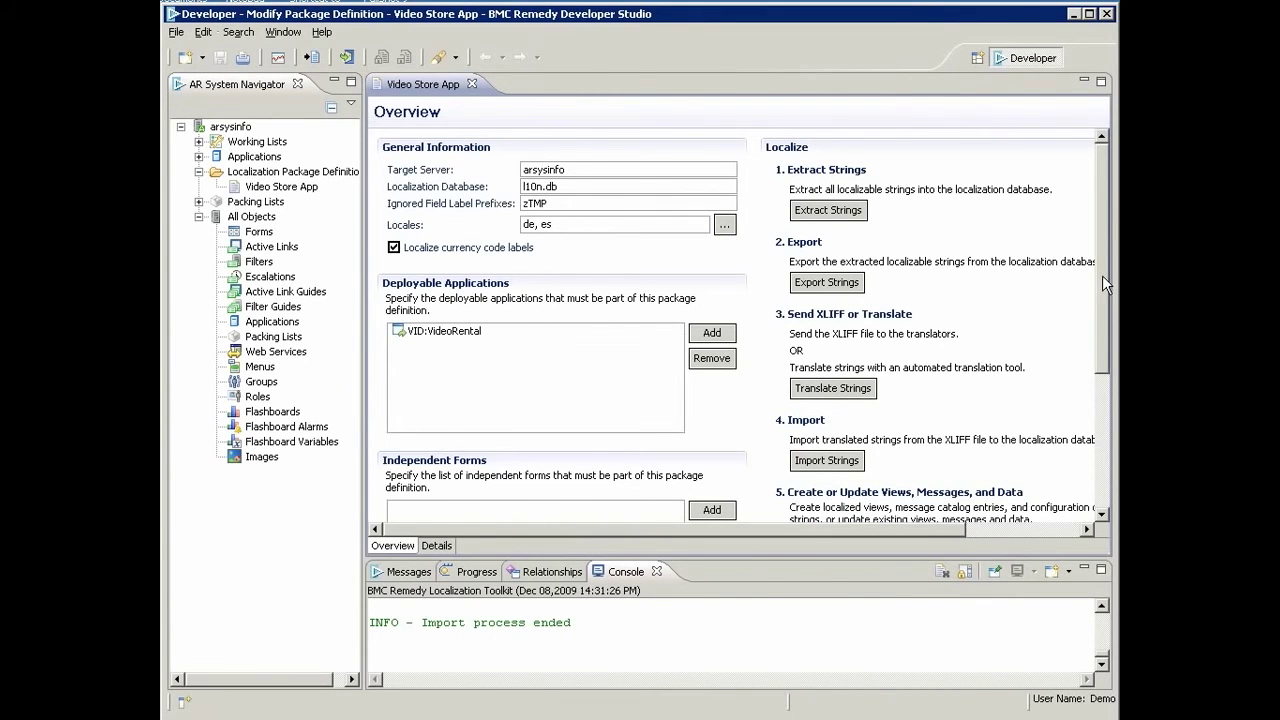
Create or update the package's localized views, and inspect the de and es administrator views of the Vid:Inventory form.
drag(1103, 267, 1103, 420)
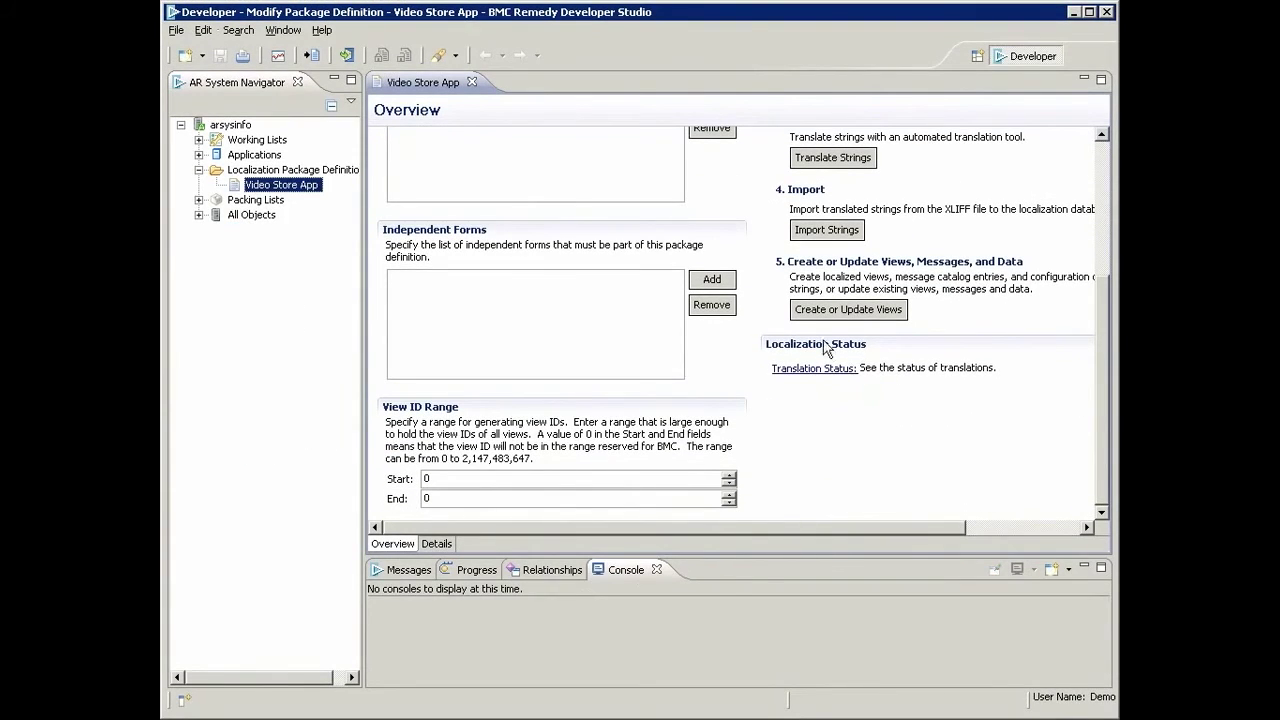
click(812, 312)
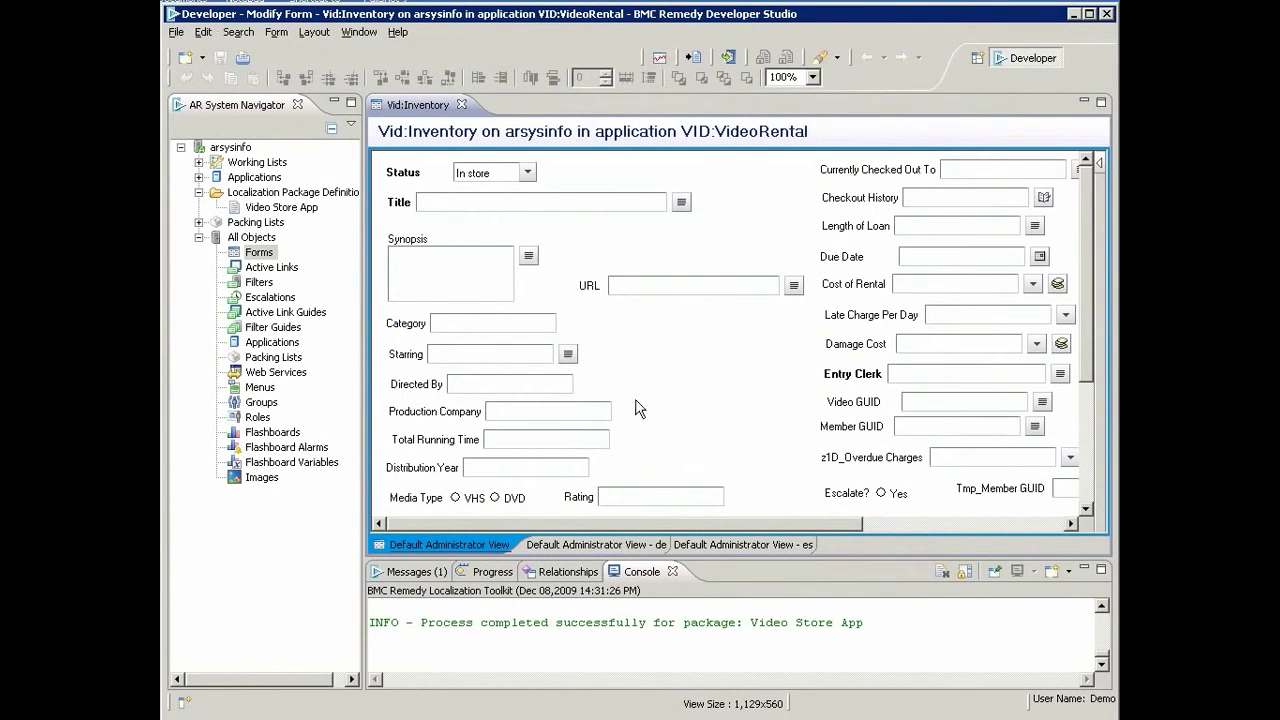
click(608, 545)
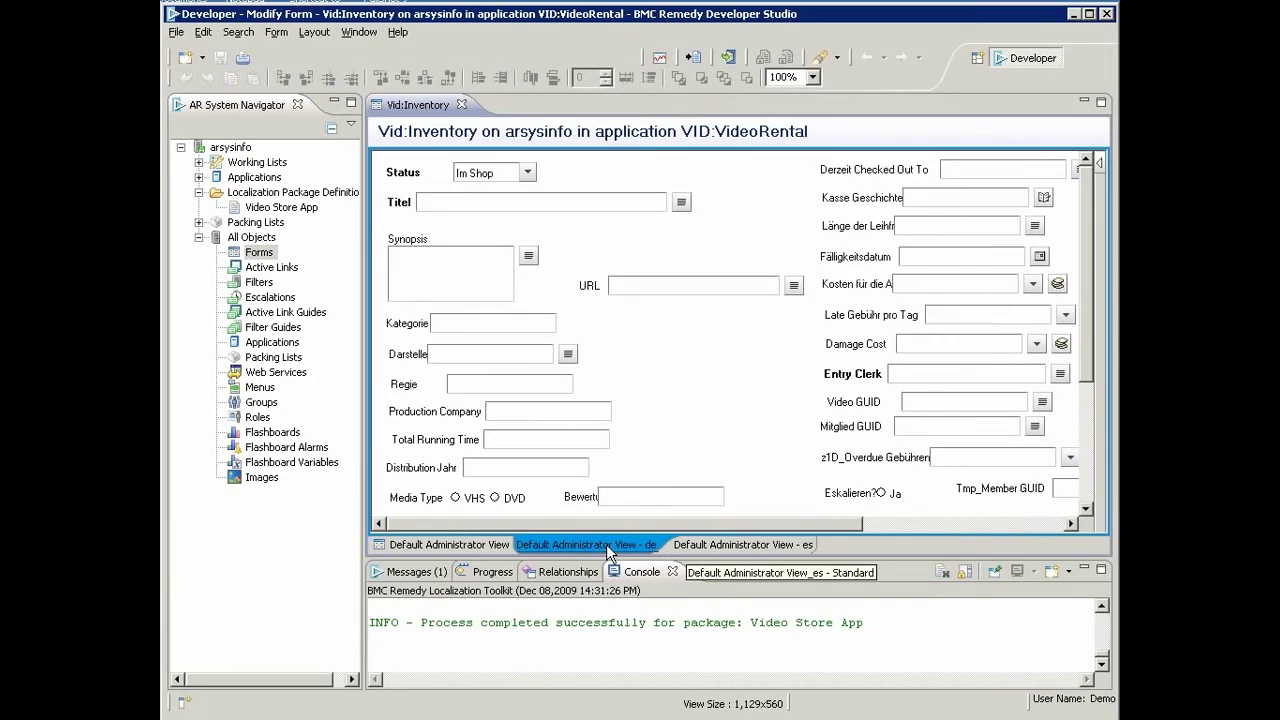
click(687, 545)
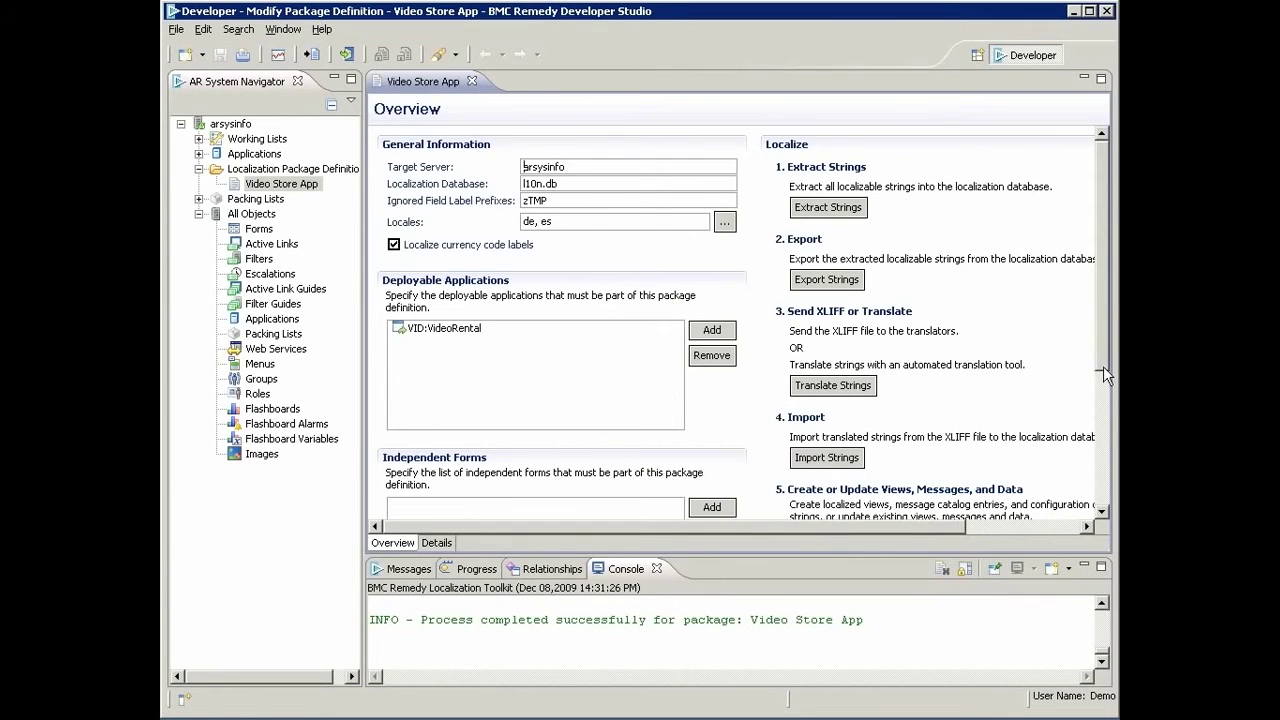
View the package's translation status for the es locale, open its Ready for Review items and select the Assigned To string.
drag(1103, 366, 1100, 463)
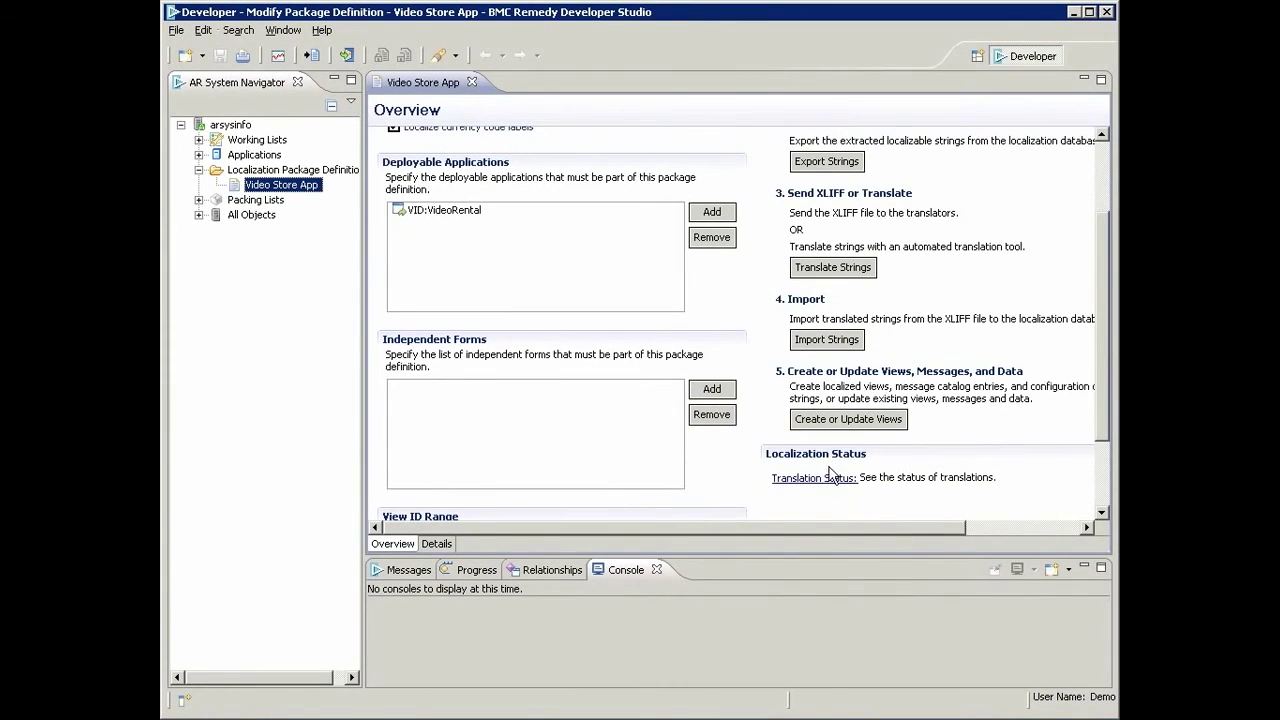
click(816, 478)
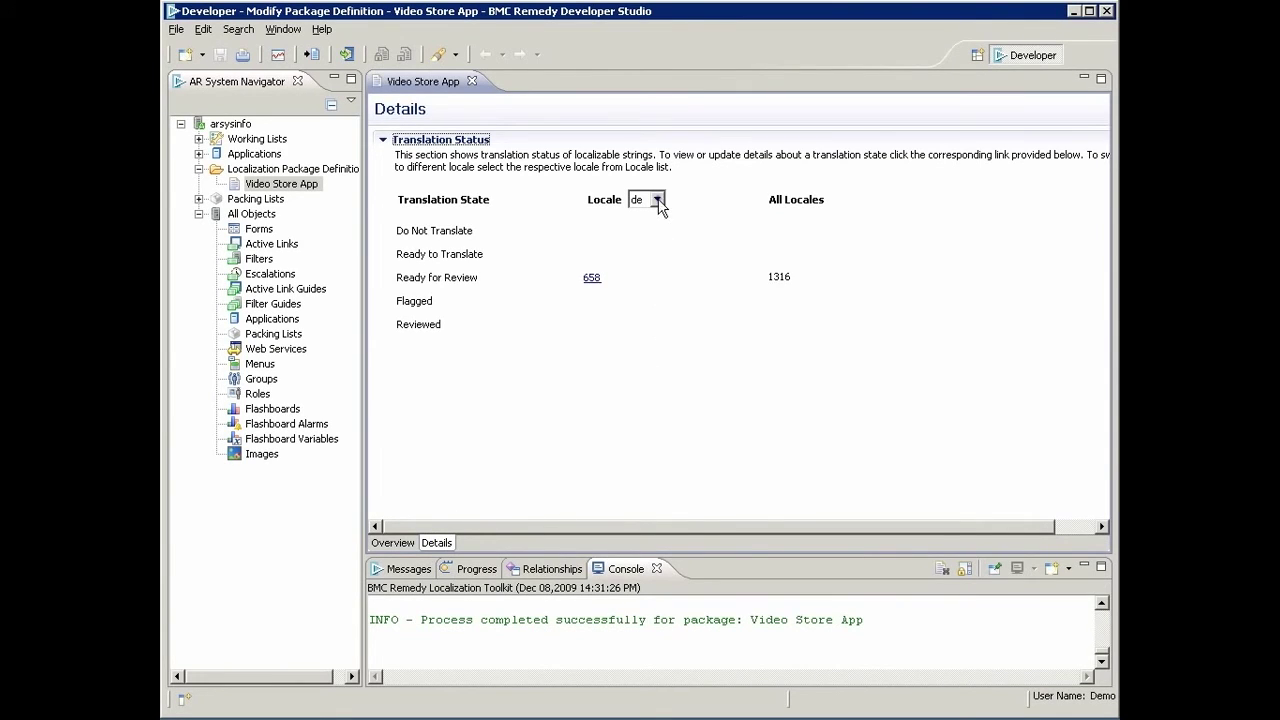
click(657, 201)
click(640, 229)
click(593, 278)
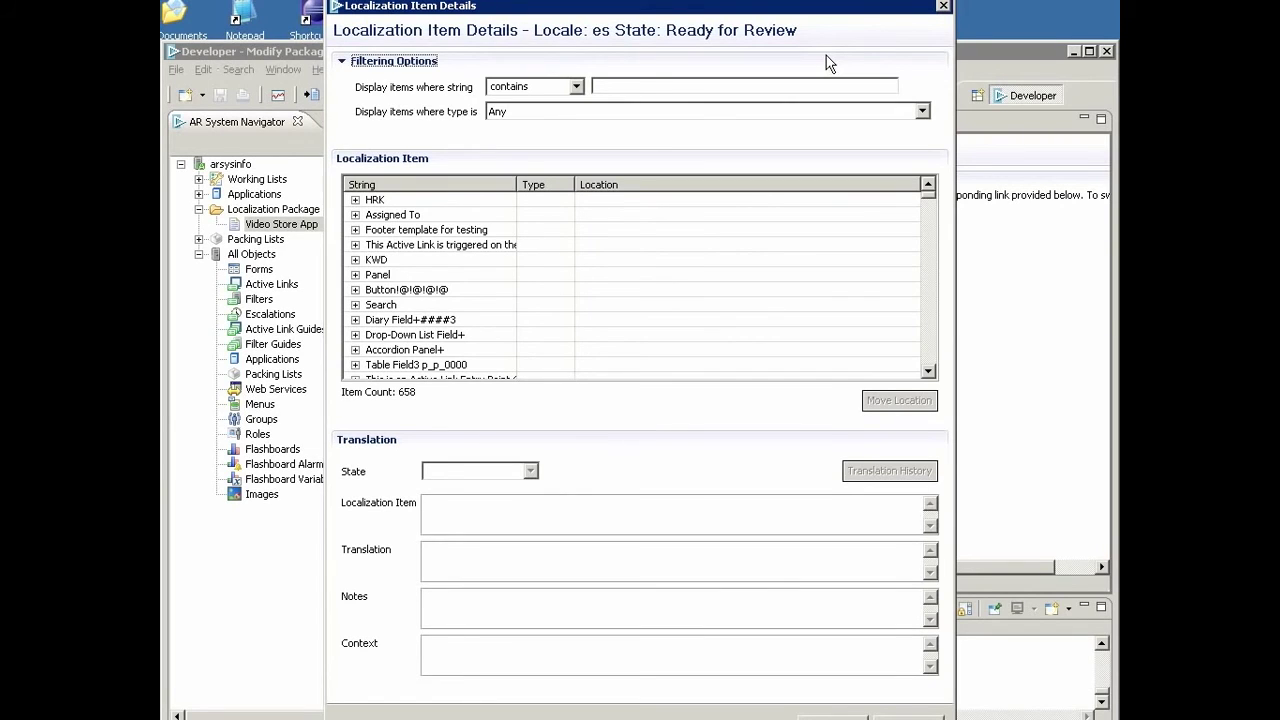
click(368, 216)
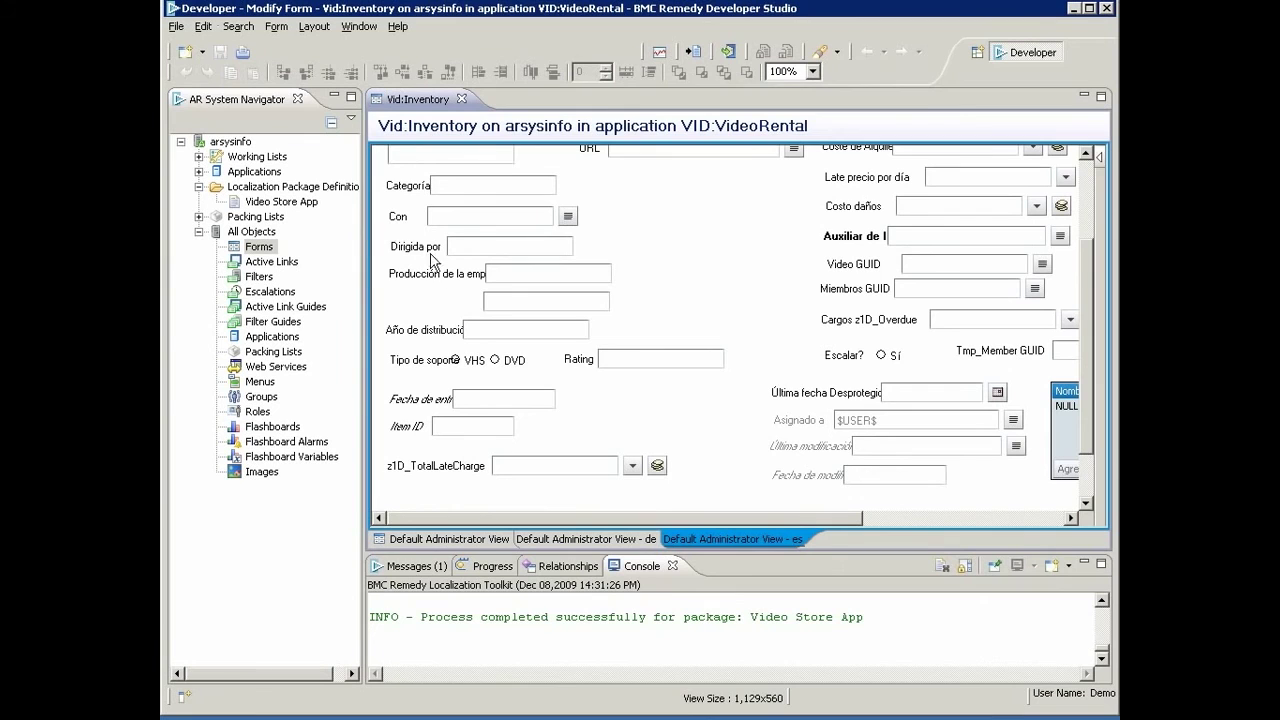
In the form's es view, widen the Fecha de entrada field to 223x21 and Tipo de soporte to 179x18, enlarging their label areas.
click(463, 404)
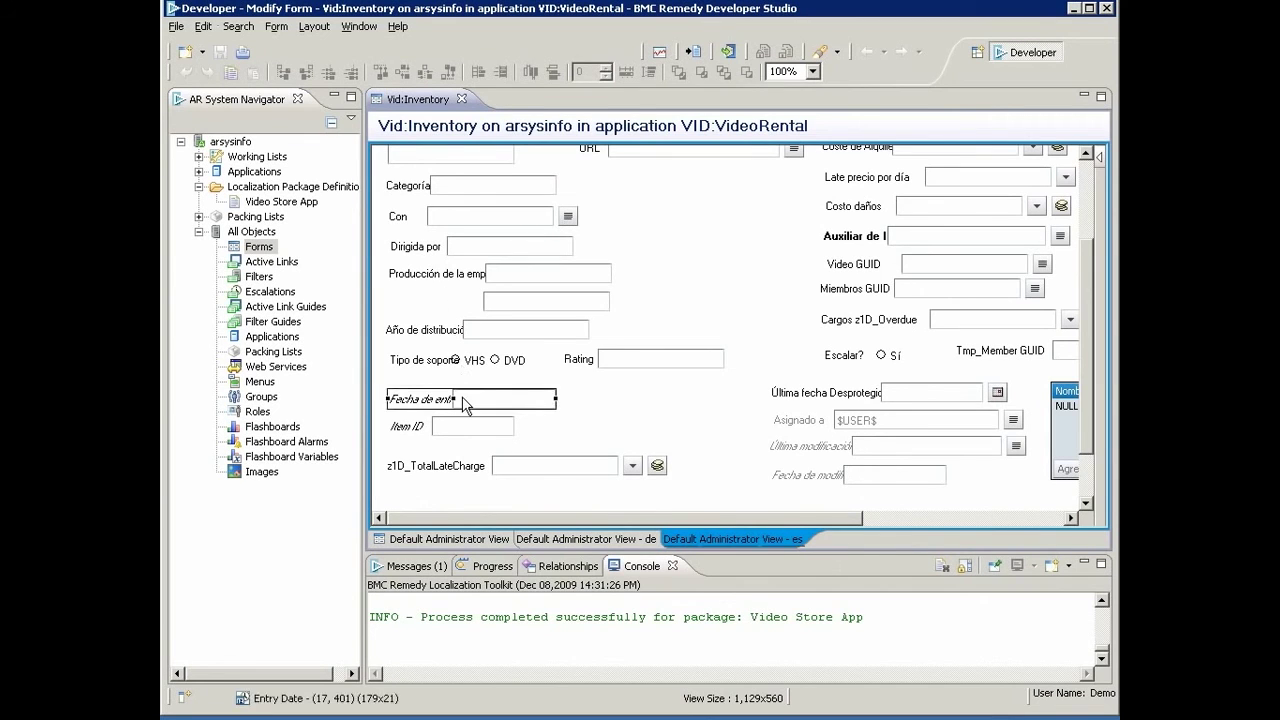
drag(558, 398, 599, 398)
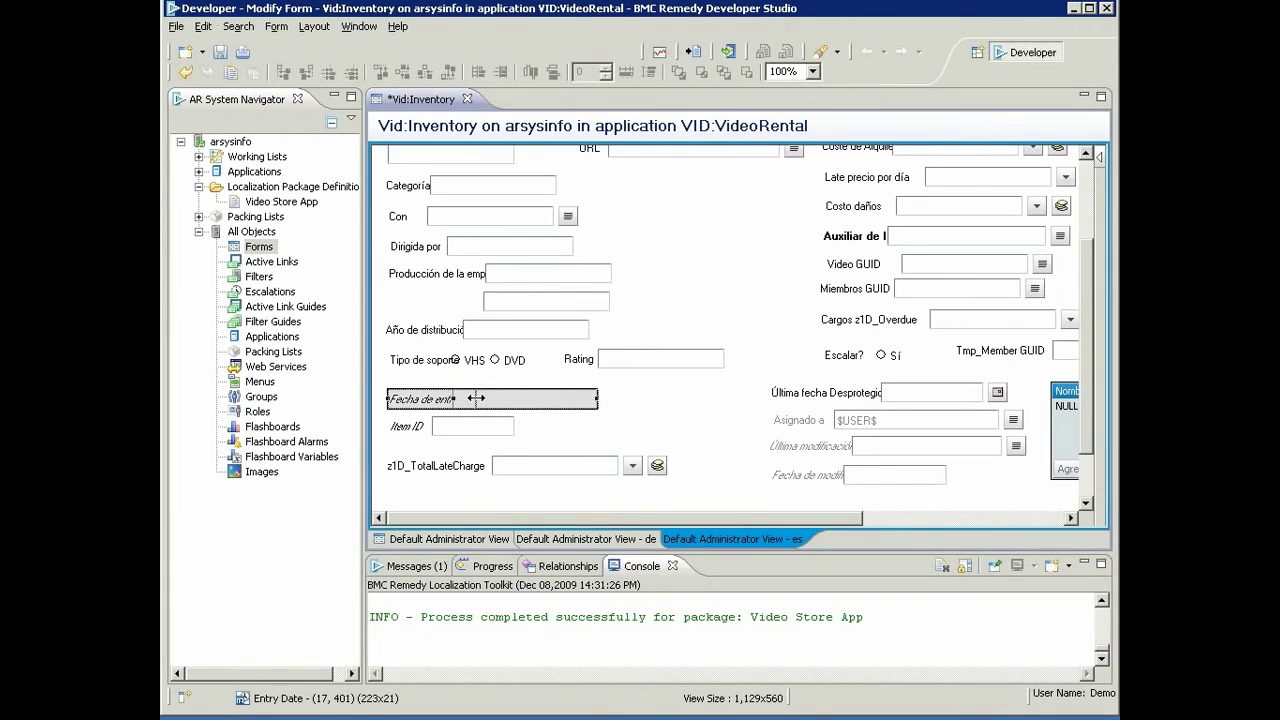
click(471, 362)
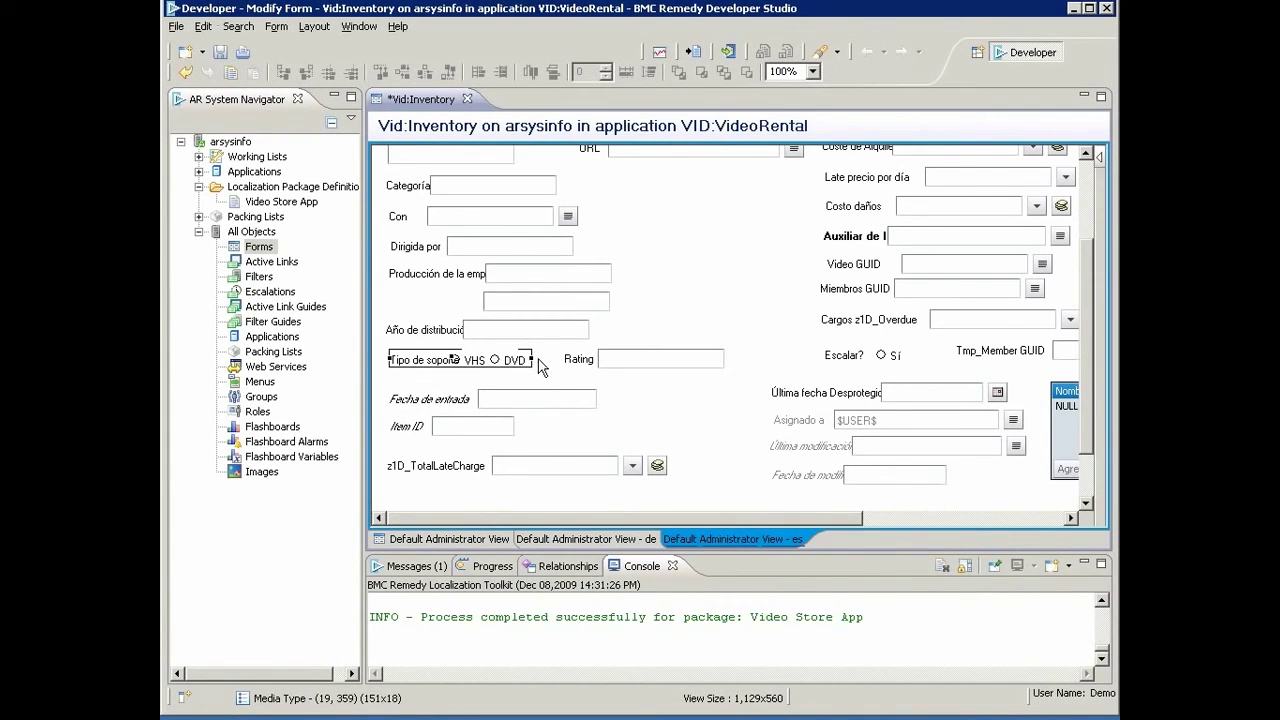
drag(532, 360, 560, 360)
drag(459, 357, 475, 358)
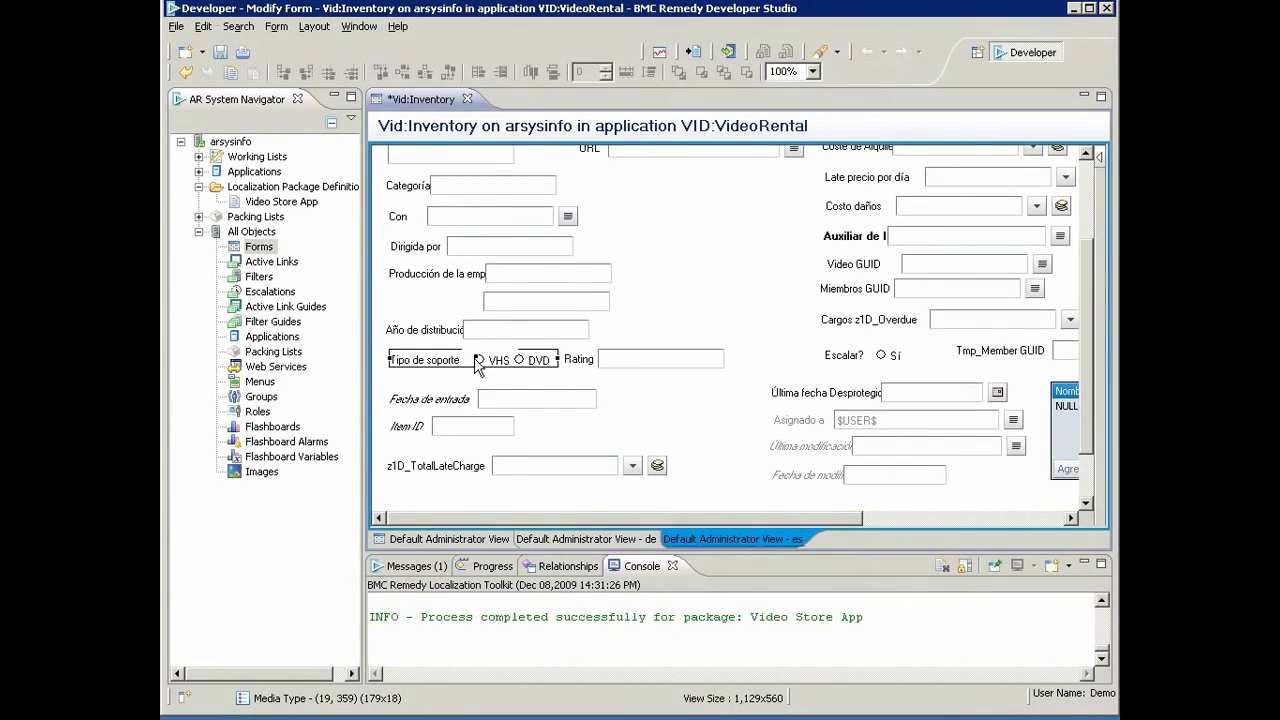